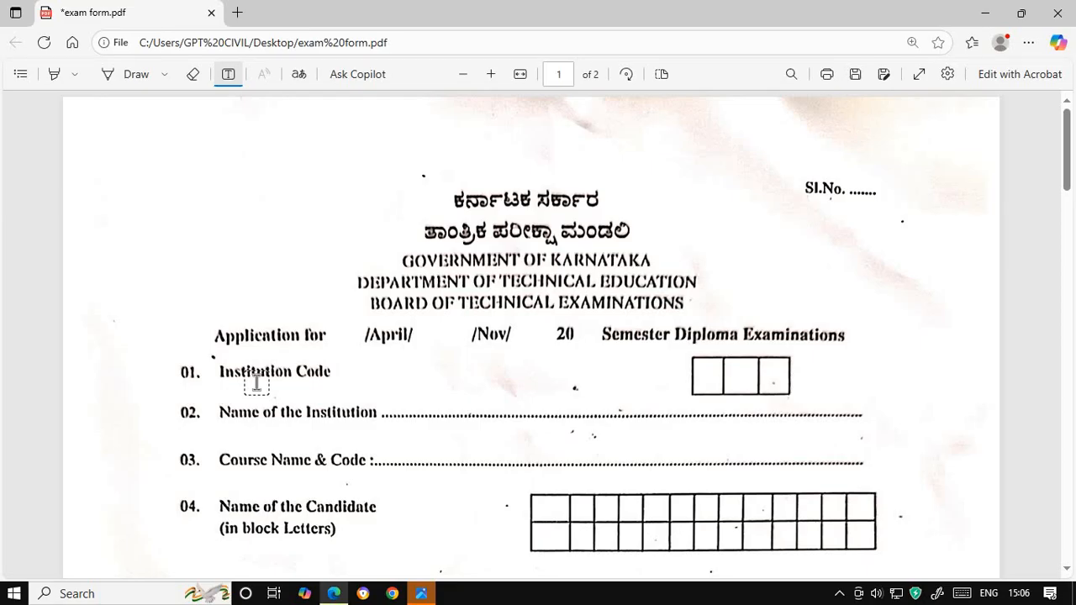
- Fill in the Institution Code boxes with the digits 1, 6 and 5, spaced to one digit per box
{"action": "left_click", "coordinate": [709, 376]}
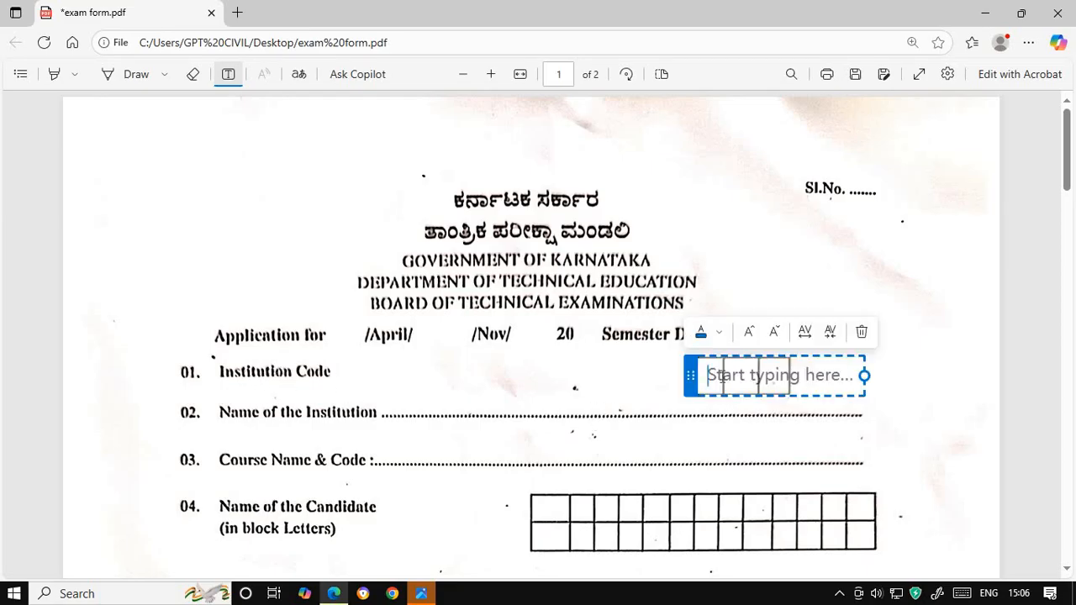
{"action": "type", "text": "1"}
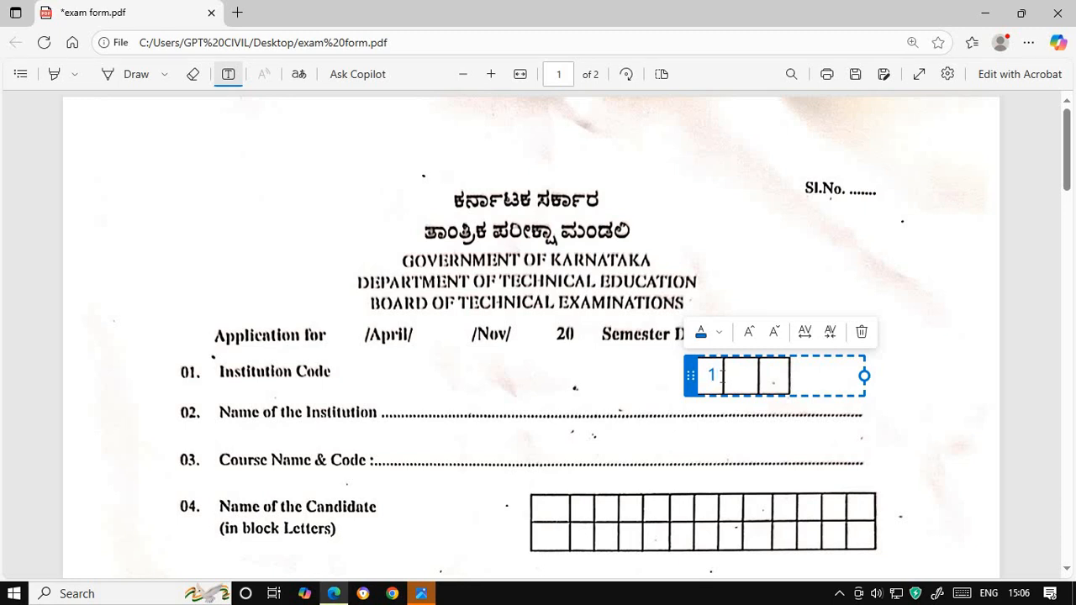
{"action": "type", "text": "   6  5"}
{"action": "left_click", "coordinate": [905, 299]}
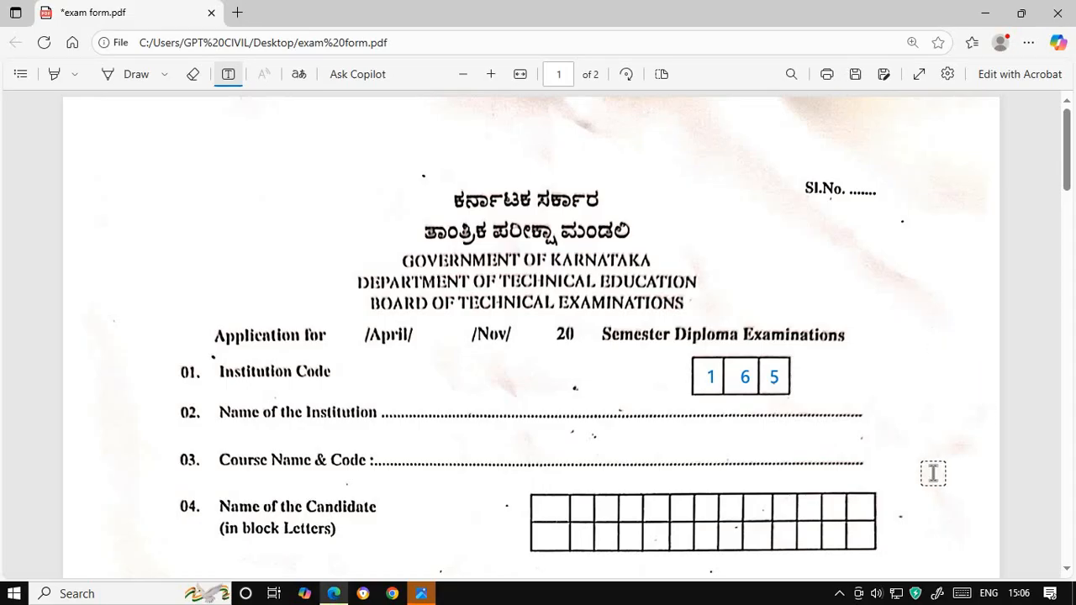
- Enter GOVERNMENT POLYTECHNIC KARATAGI as text on the Name of the Institution line
{"action": "scroll", "coordinate": [932, 471], "scroll_direction": "down", "scroll_amount": 1}
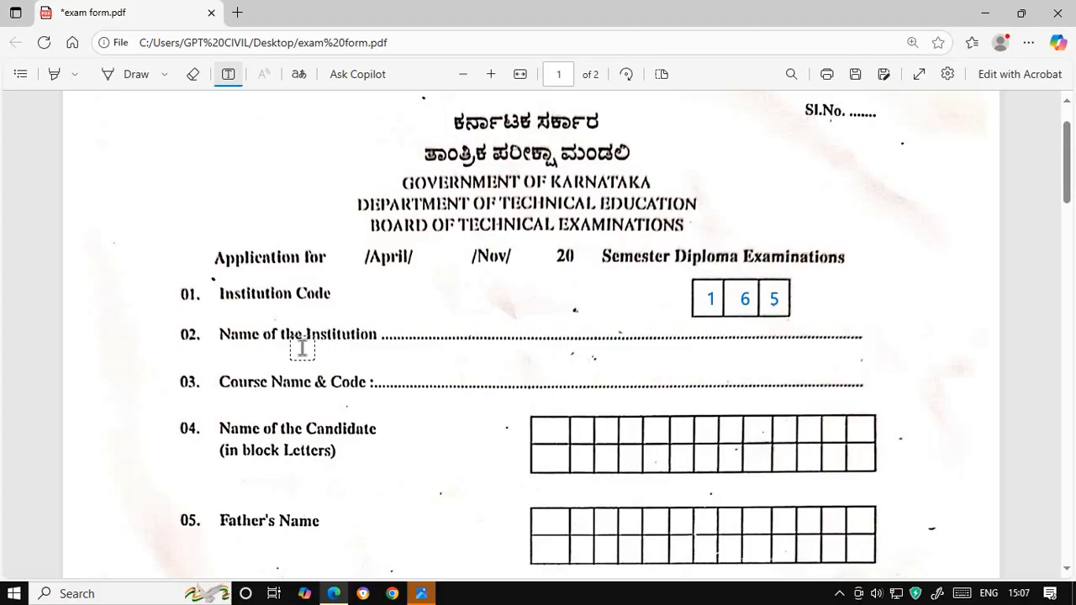
{"action": "left_click", "coordinate": [453, 319]}
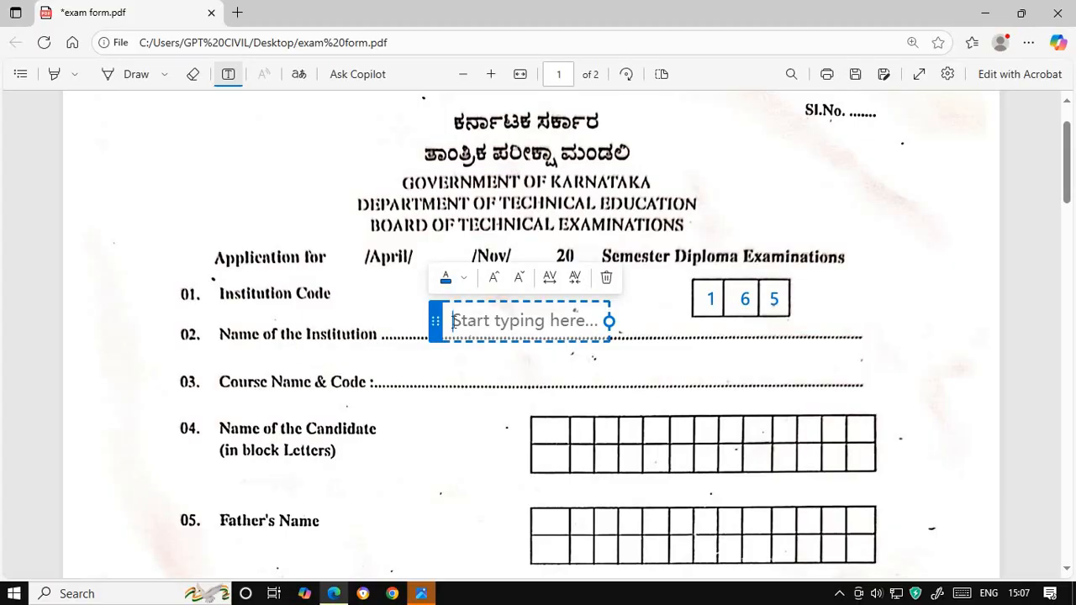
{"action": "type", "text": "GO"}
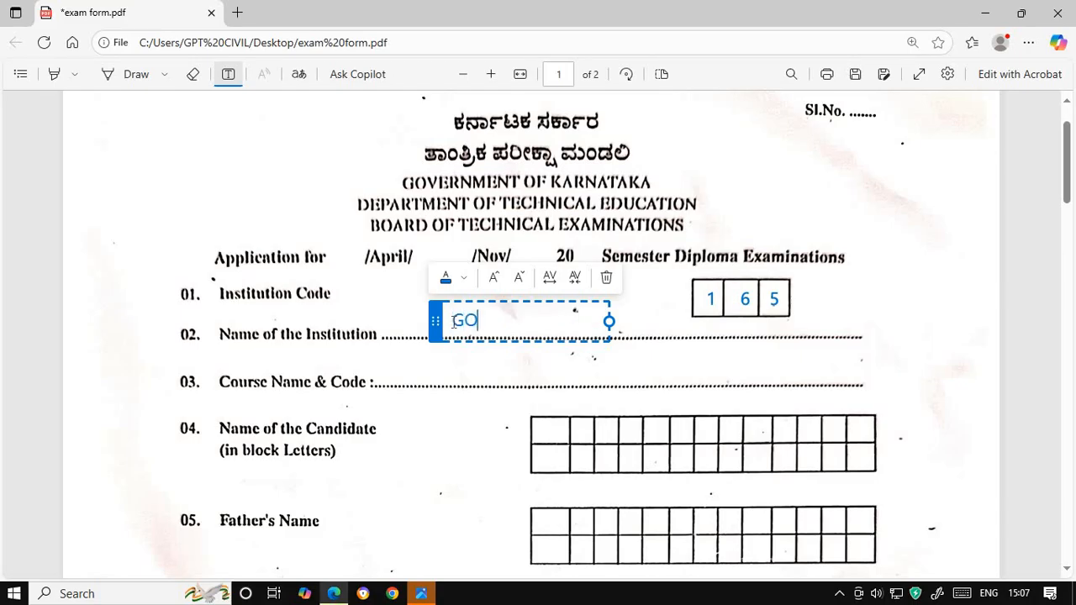
{"action": "type", "text": "VERNMEN"}
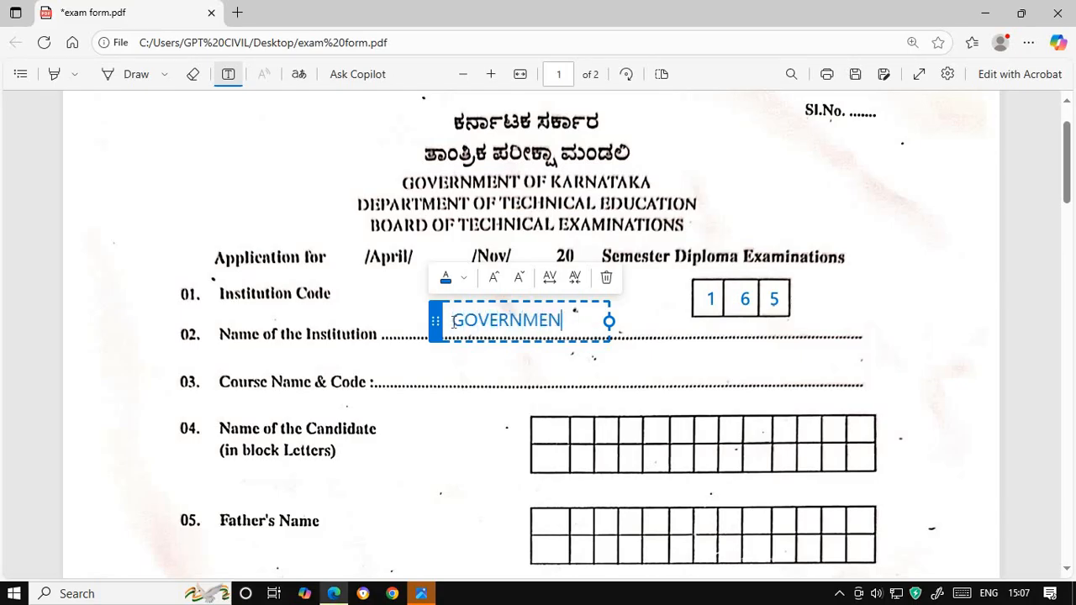
{"action": "type", "text": "T POLY"}
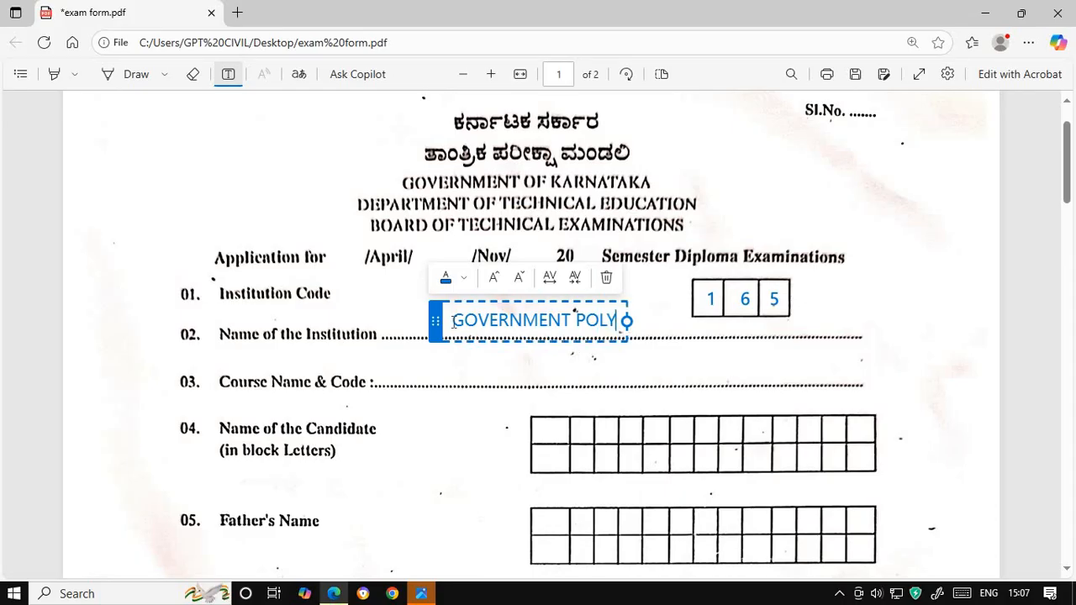
{"action": "type", "text": "TECHNI"}
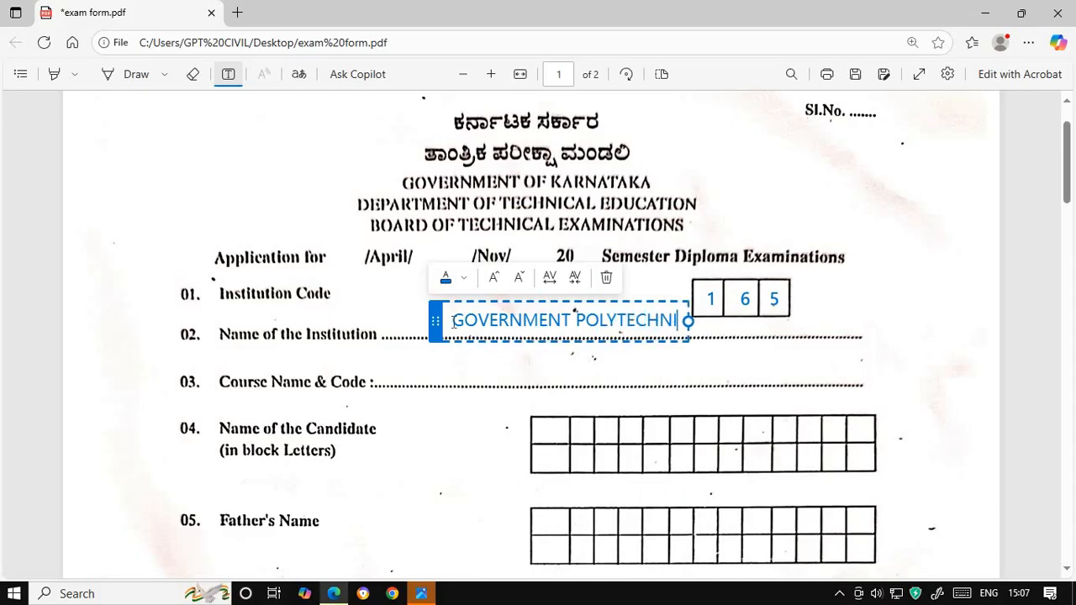
{"action": "type", "text": "C KAR"}
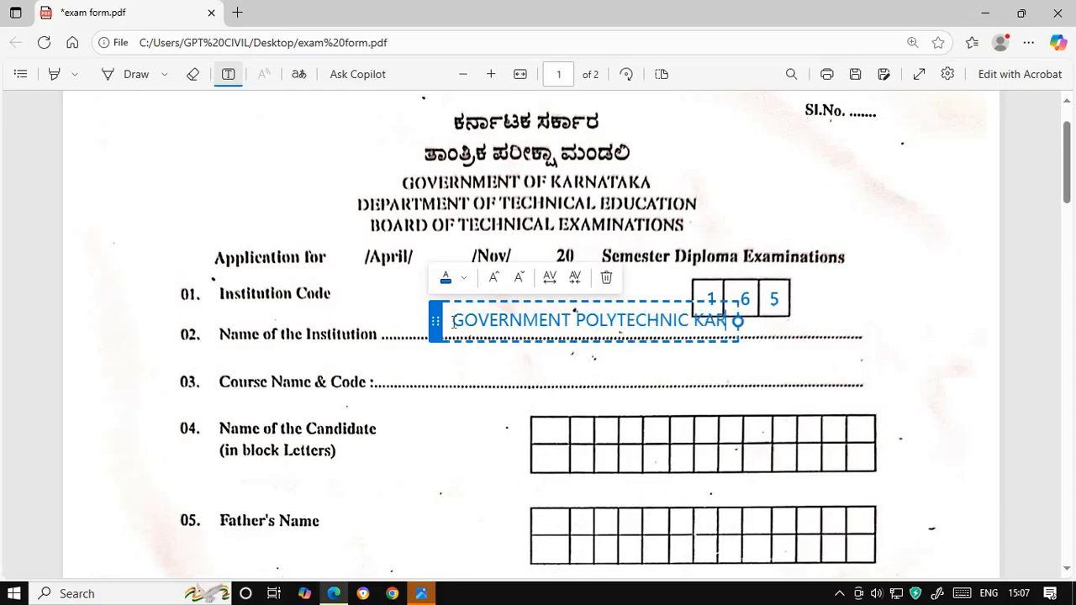
{"action": "type", "text": "ATAGI"}
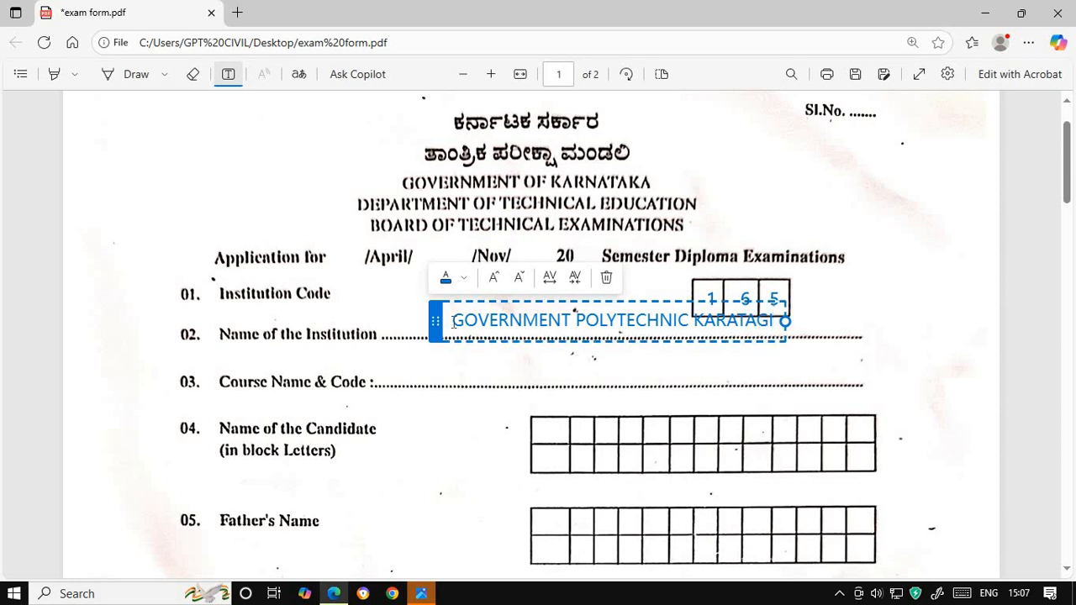
{"action": "left_click", "coordinate": [875, 339]}
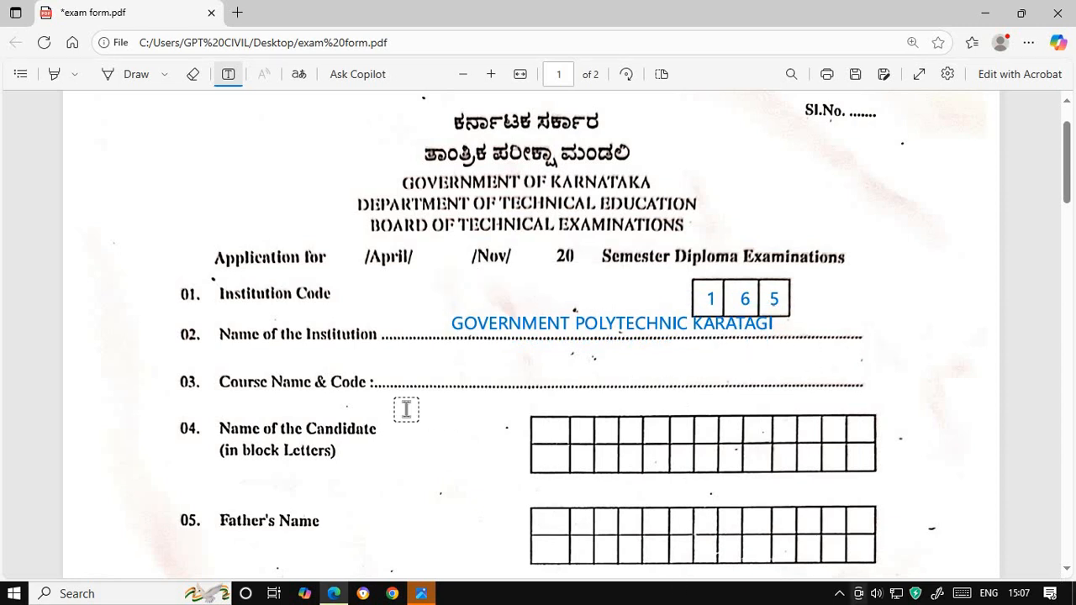
{"action": "left_click", "coordinate": [343, 268]}
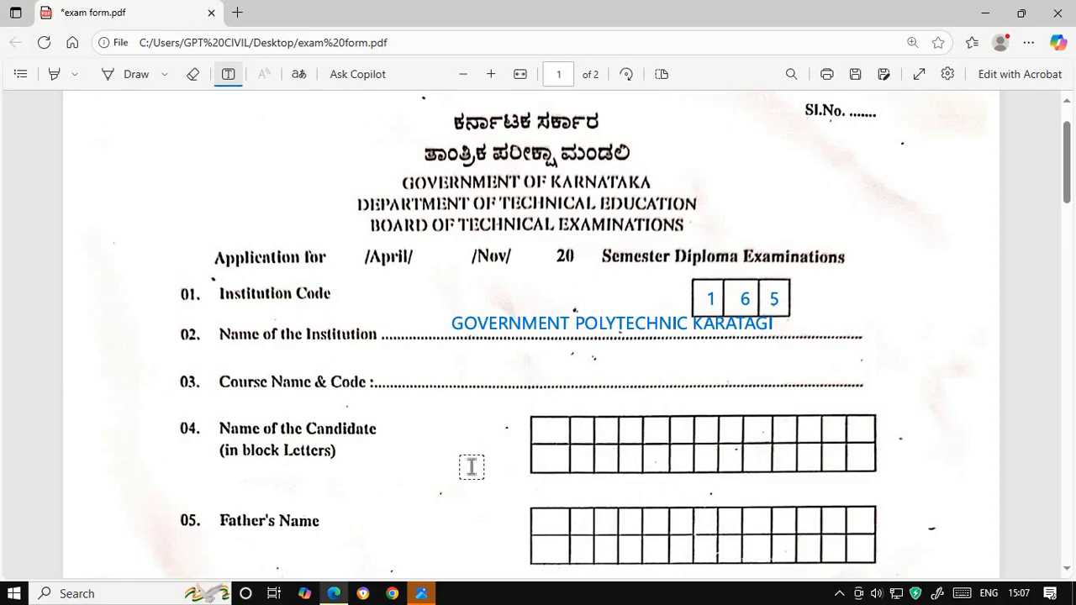
- Enter MECHANICAL ENGINEERING (ME) as text on the Course Name & Code line
{"action": "left_click", "coordinate": [429, 375]}
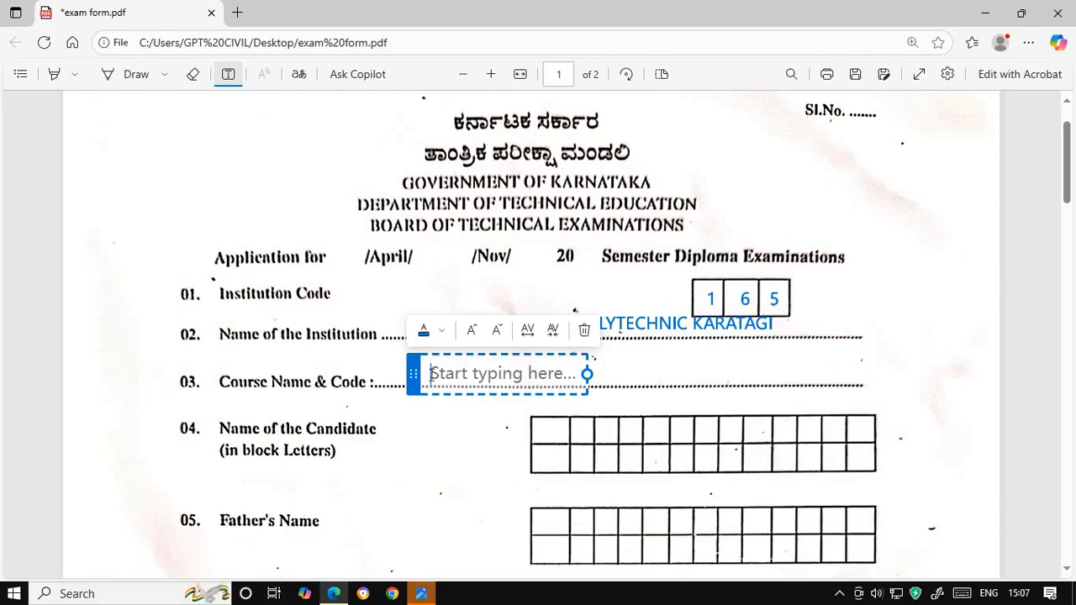
{"action": "type", "text": "ME"}
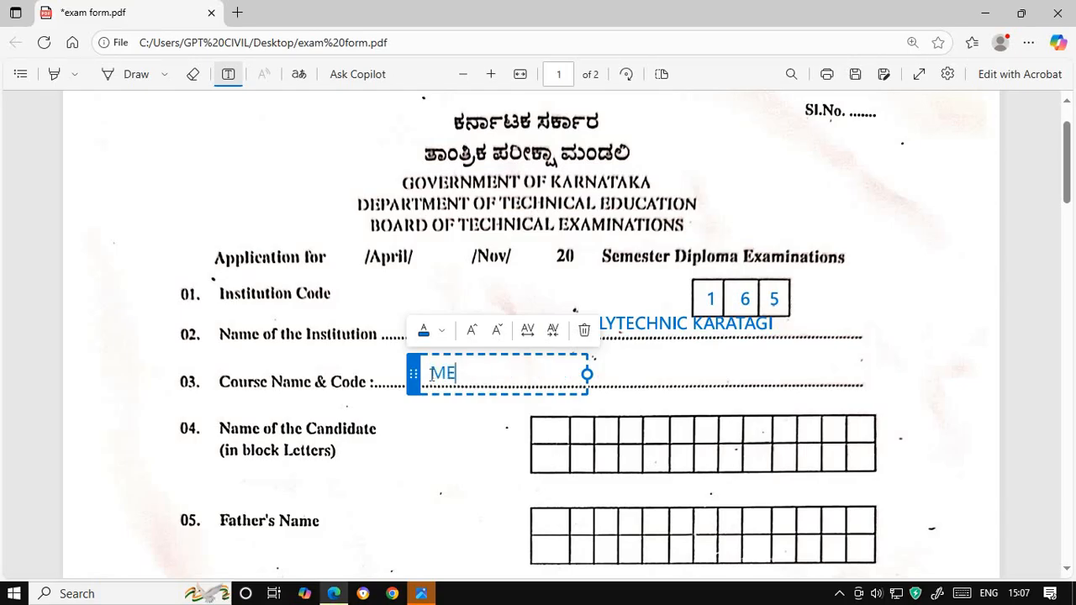
{"action": "type", "text": "CHANICAL EN"}
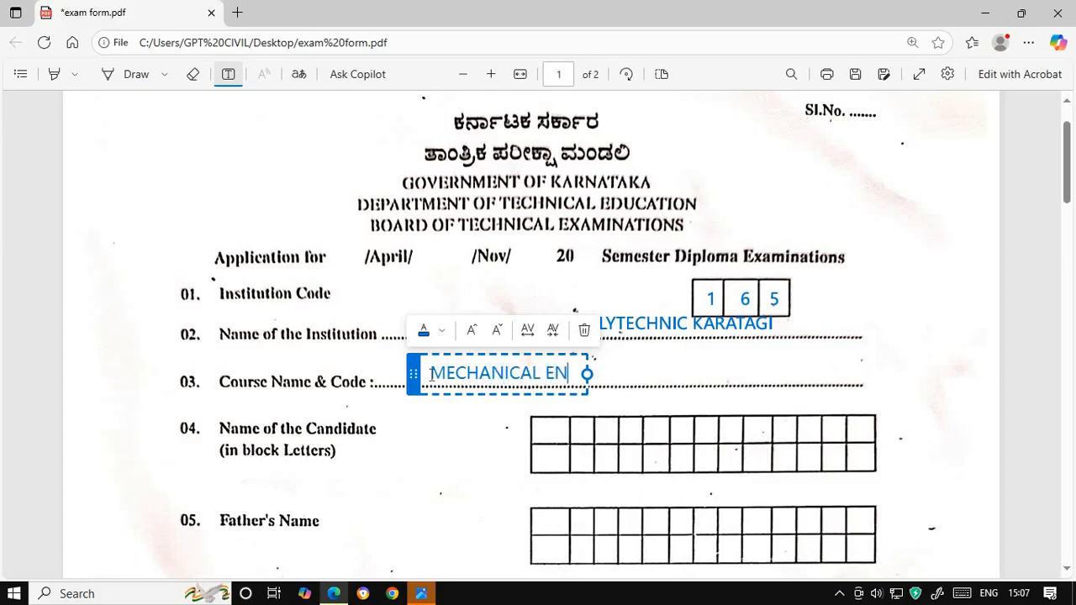
{"action": "type", "text": "GINEERING"}
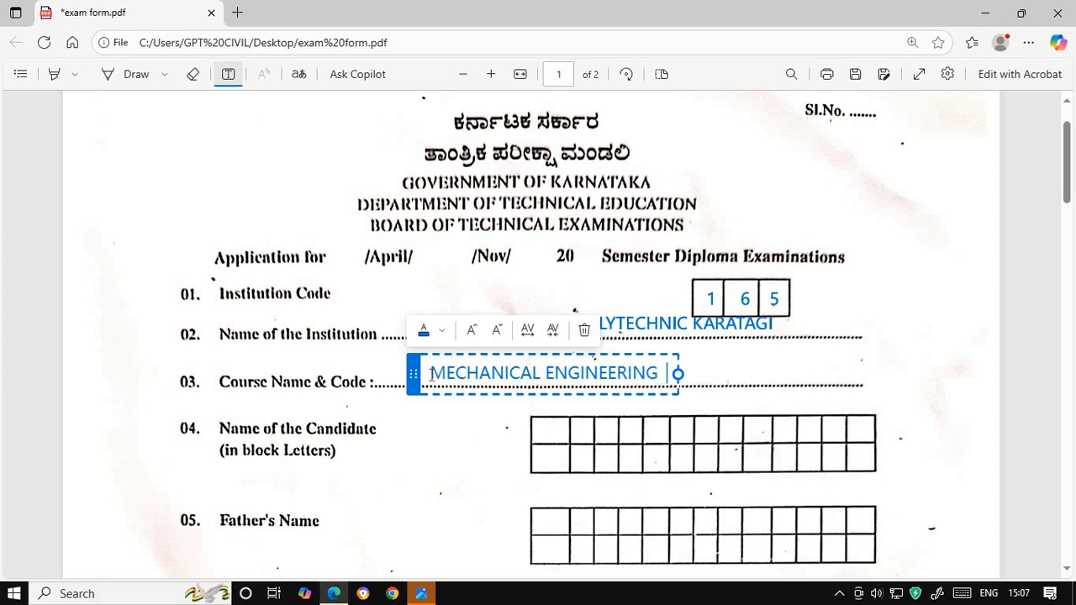
{"action": "type", "text": "  (ME)"}
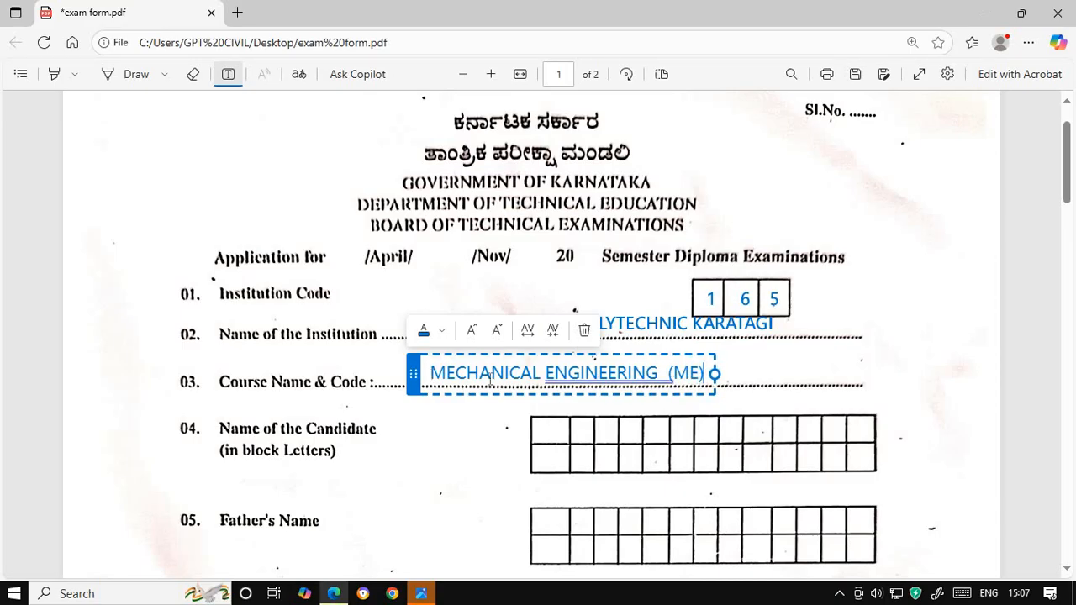
{"action": "left_click", "coordinate": [918, 386]}
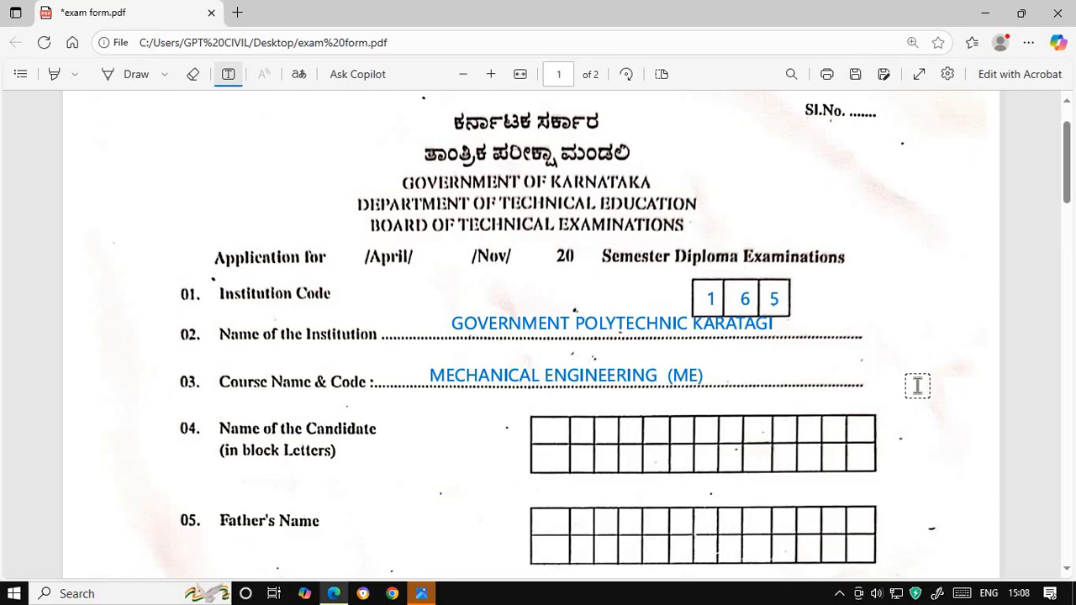
- Fill in the candidate's name in block letters in the first row of its grid, spaced to one letter per box
{"action": "scroll", "coordinate": [887, 500], "scroll_direction": "down", "scroll_amount": 2}
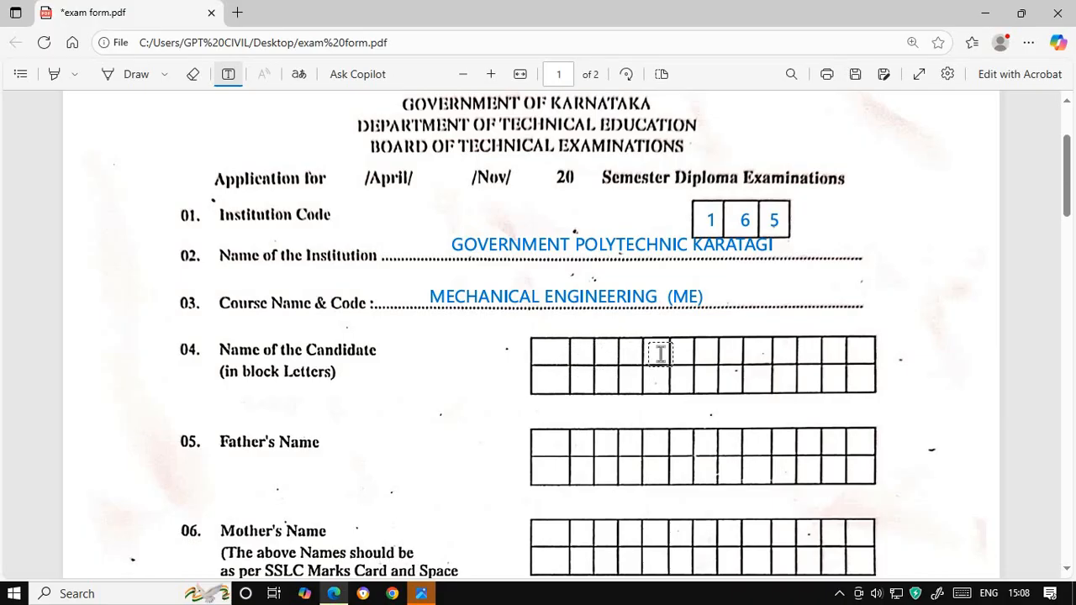
{"action": "left_click", "coordinate": [583, 354]}
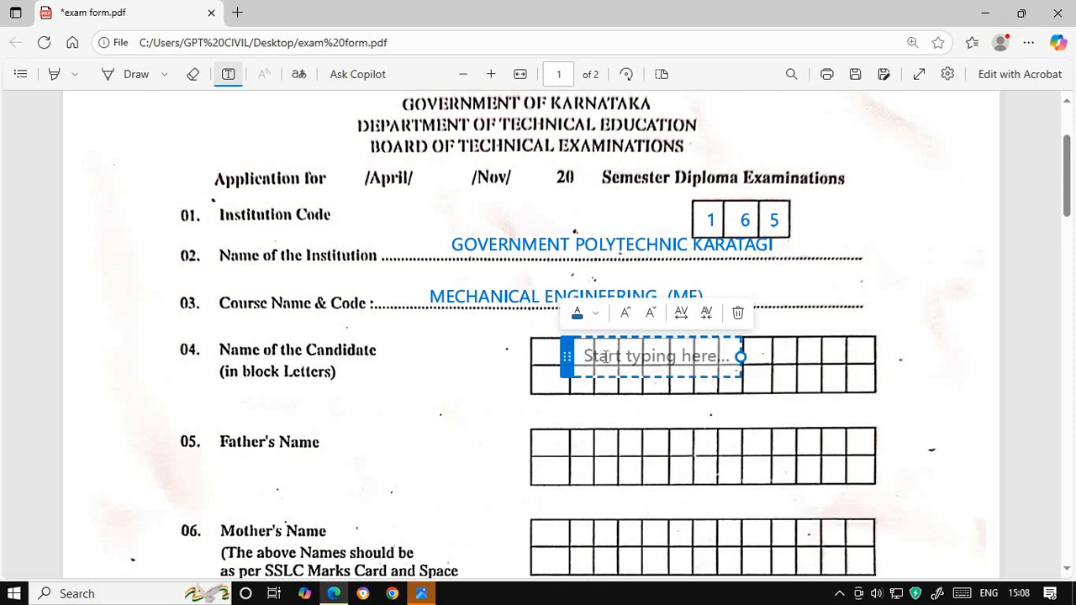
{"action": "type", "text": "A"}
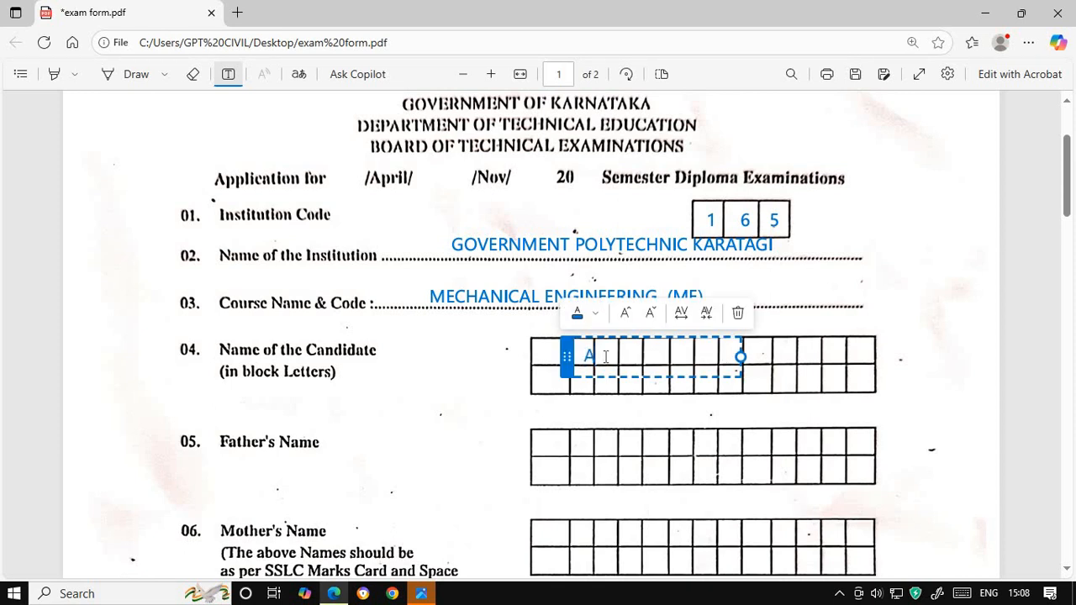
{"action": "type", "text": "  N "}
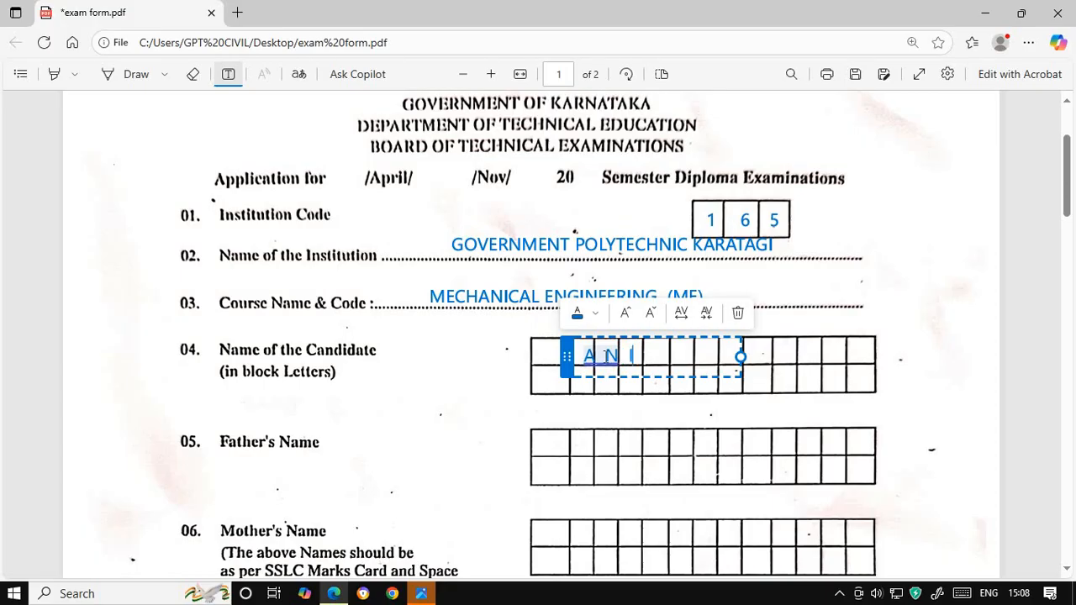
{"action": "type", "text": " I    L        B"}
{"action": "left_click", "coordinate": [951, 396]}
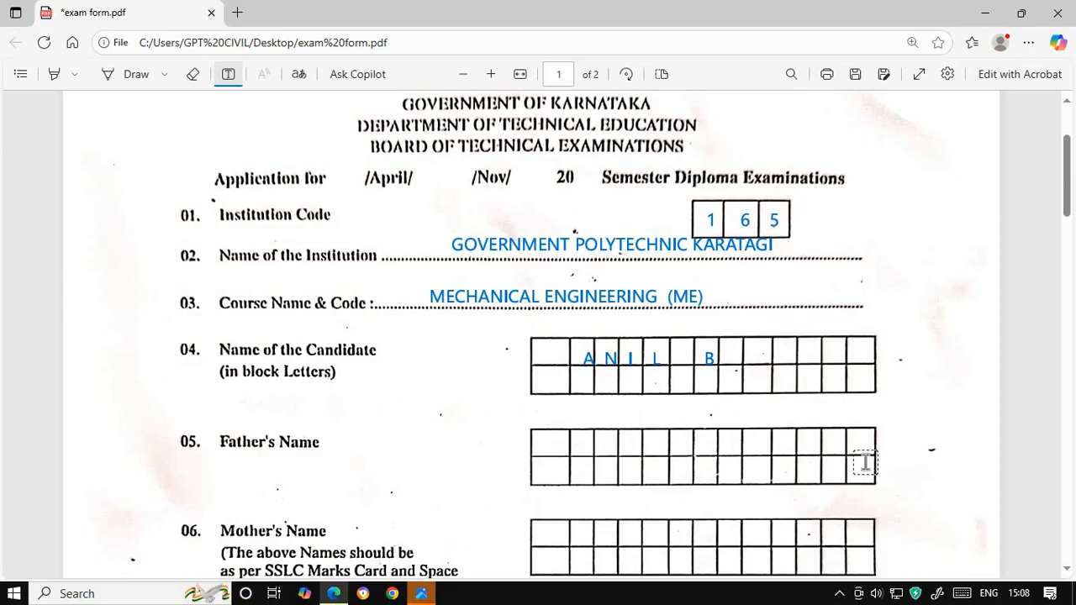
- Enter B for Boy in the Sex box of item 07
{"action": "scroll", "coordinate": [864, 462], "scroll_direction": "down", "scroll_amount": 3}
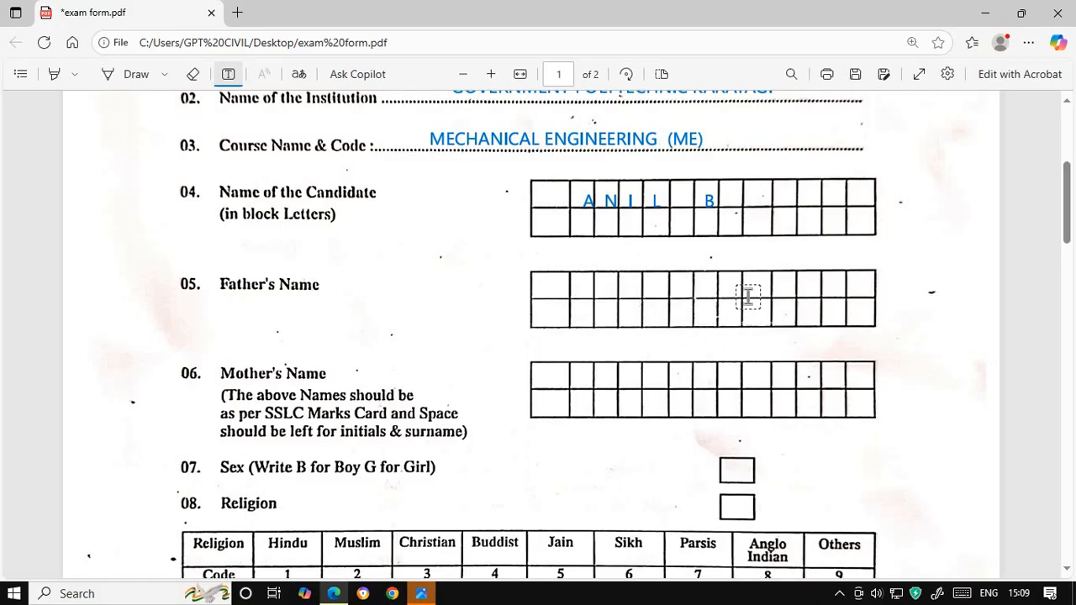
{"action": "scroll", "coordinate": [543, 424], "scroll_direction": "down", "scroll_amount": 2}
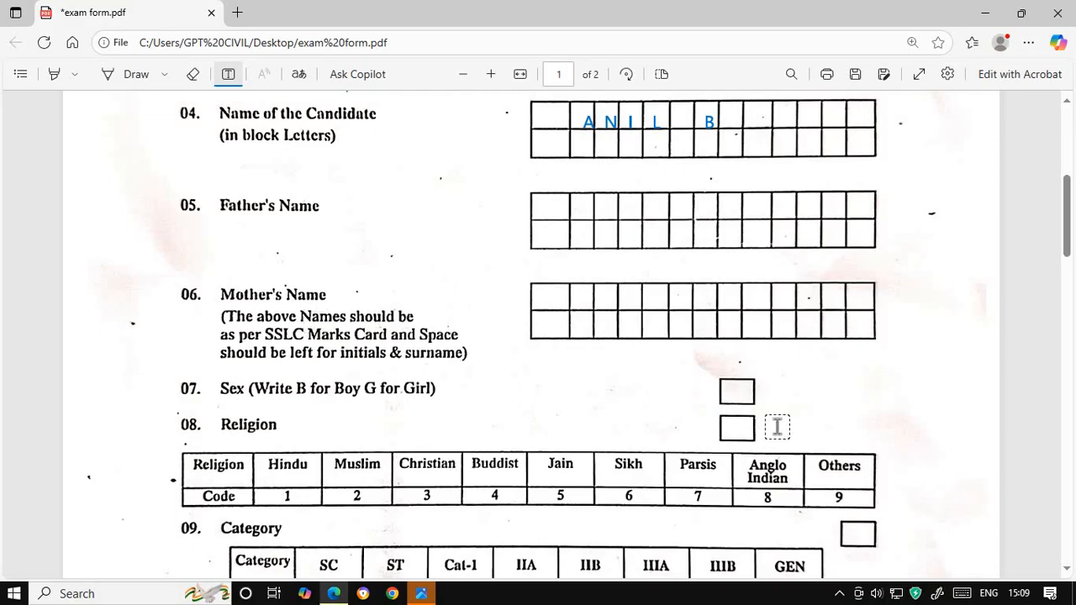
{"action": "scroll", "coordinate": [765, 423], "scroll_direction": "down", "scroll_amount": 3}
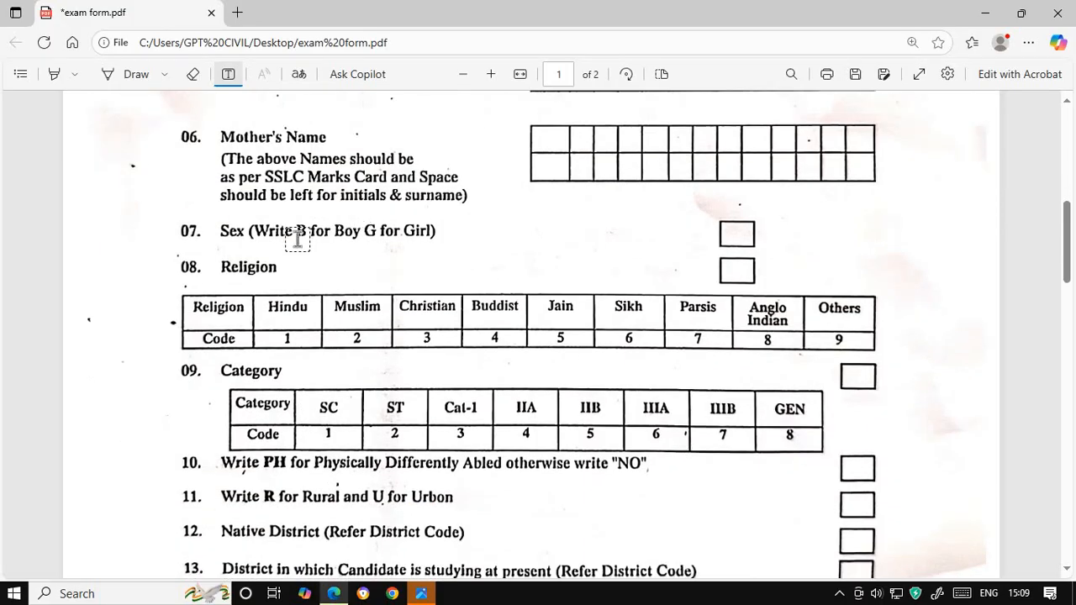
{"action": "left_click", "coordinate": [737, 233]}
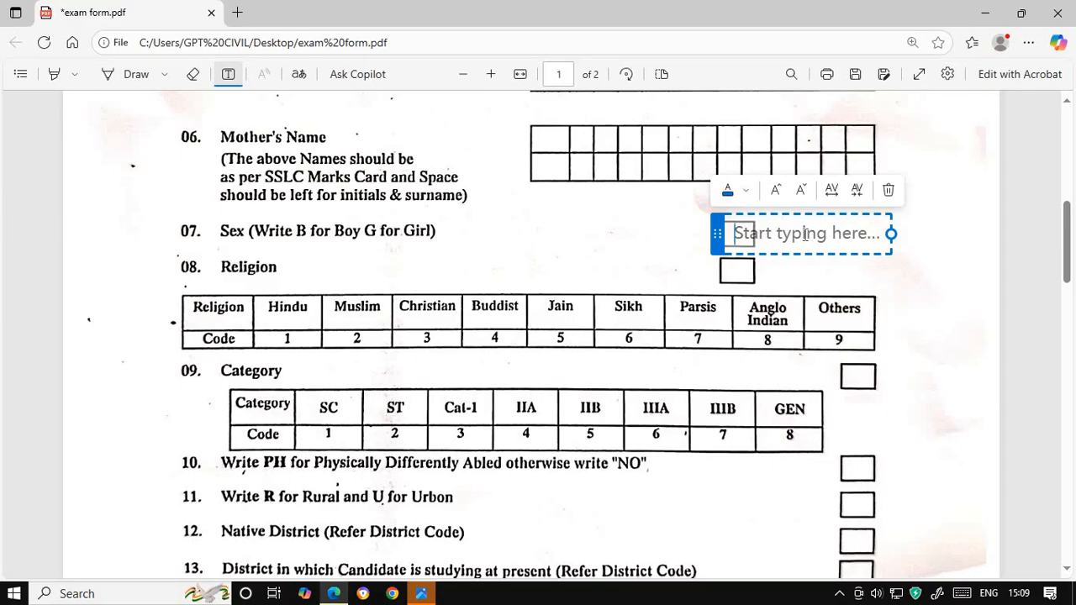
{"action": "type", "text": "B"}
{"action": "left_click", "coordinate": [918, 322]}
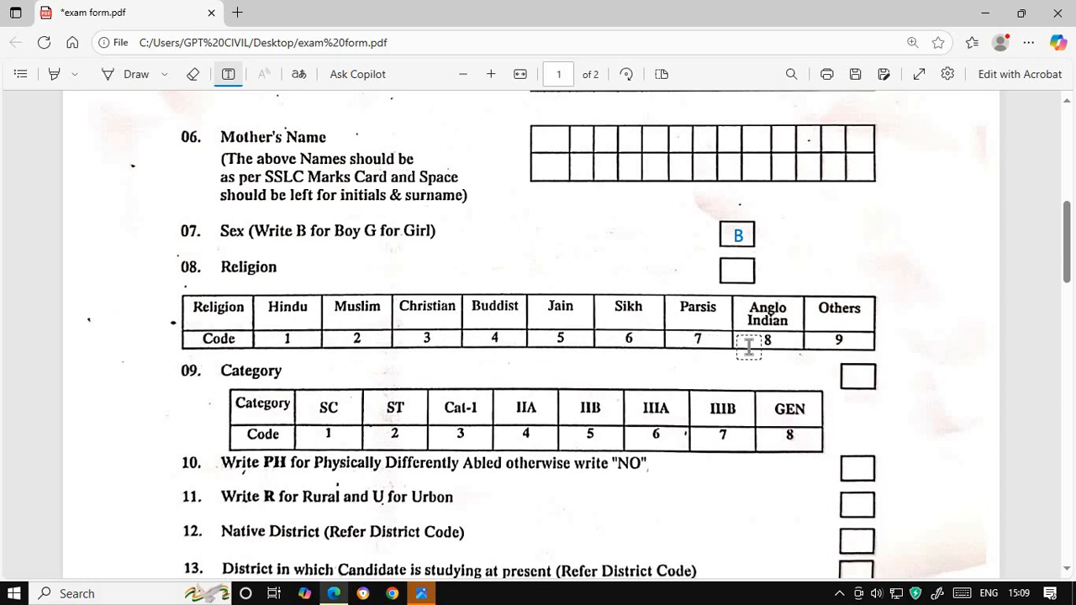
- Enter code 1 for Hindu in the Religion box of item 08
{"action": "left_click", "coordinate": [739, 274]}
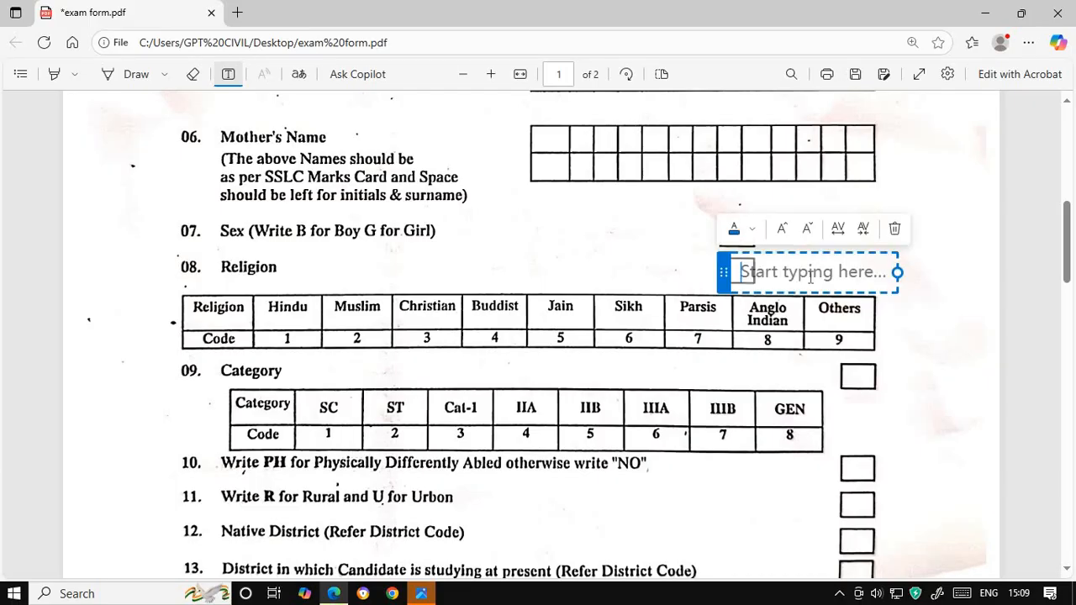
{"action": "type", "text": "1"}
{"action": "left_click", "coordinate": [950, 444]}
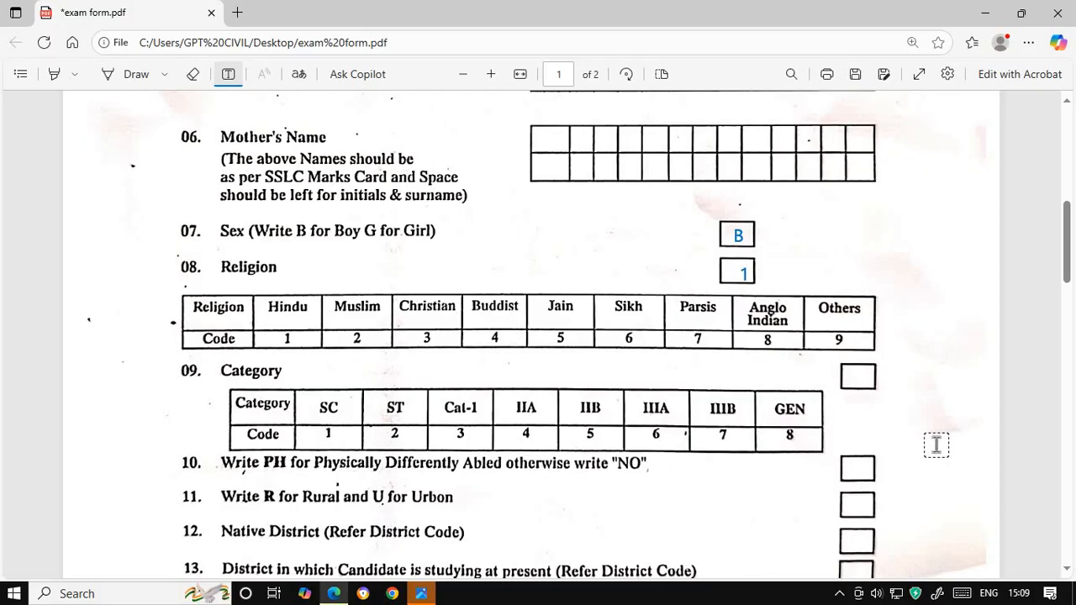
- Enter code 8 for GEN in the Category box of item 09
{"action": "scroll", "coordinate": [934, 446], "scroll_direction": "down", "scroll_amount": 1}
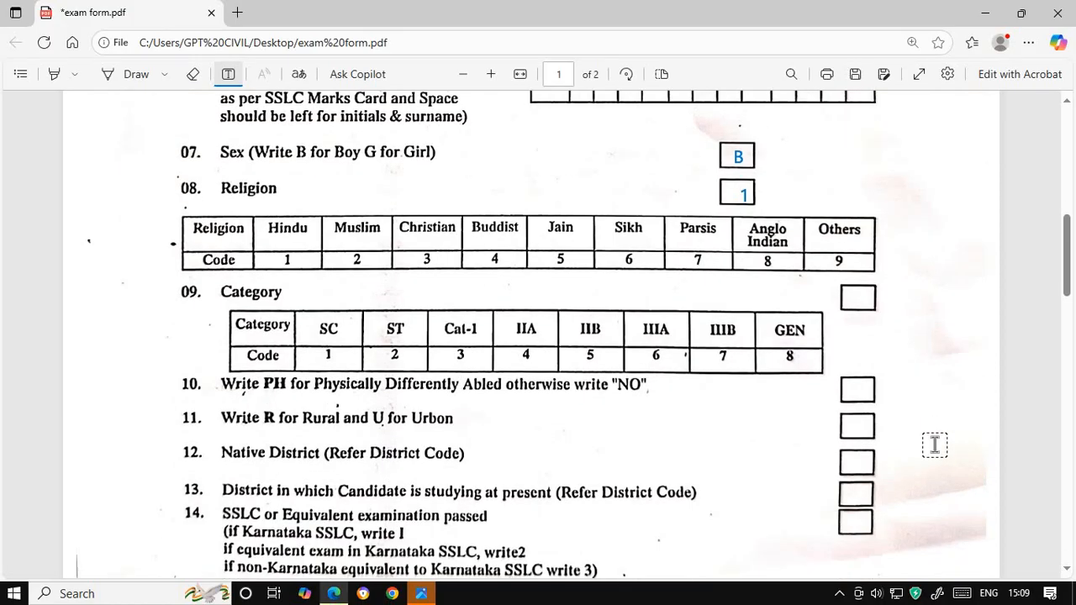
{"action": "scroll", "coordinate": [934, 446], "scroll_direction": "down", "scroll_amount": 1}
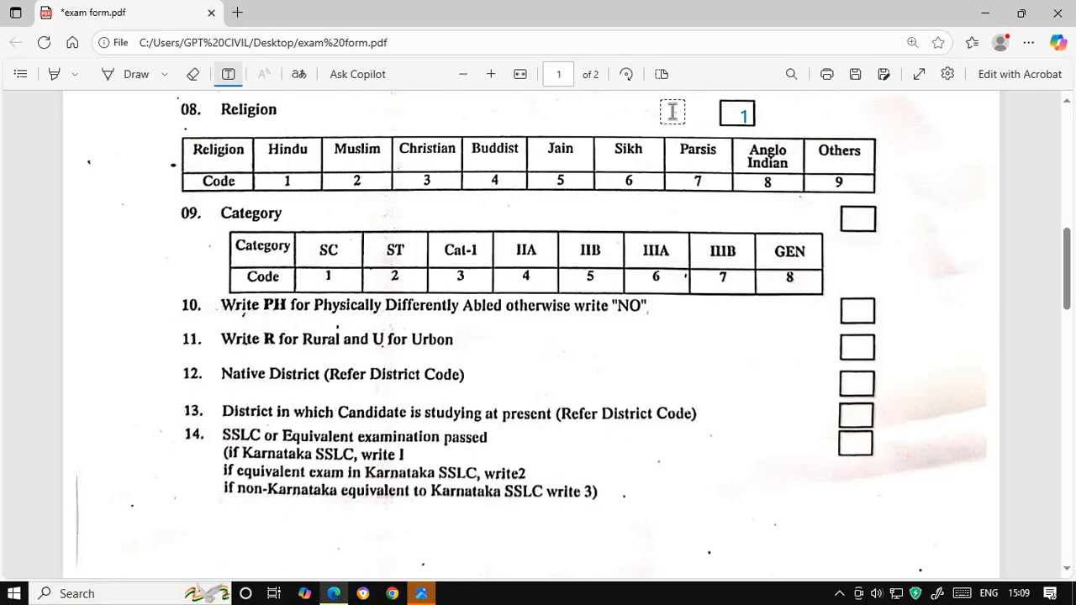
{"action": "left_click", "coordinate": [857, 217]}
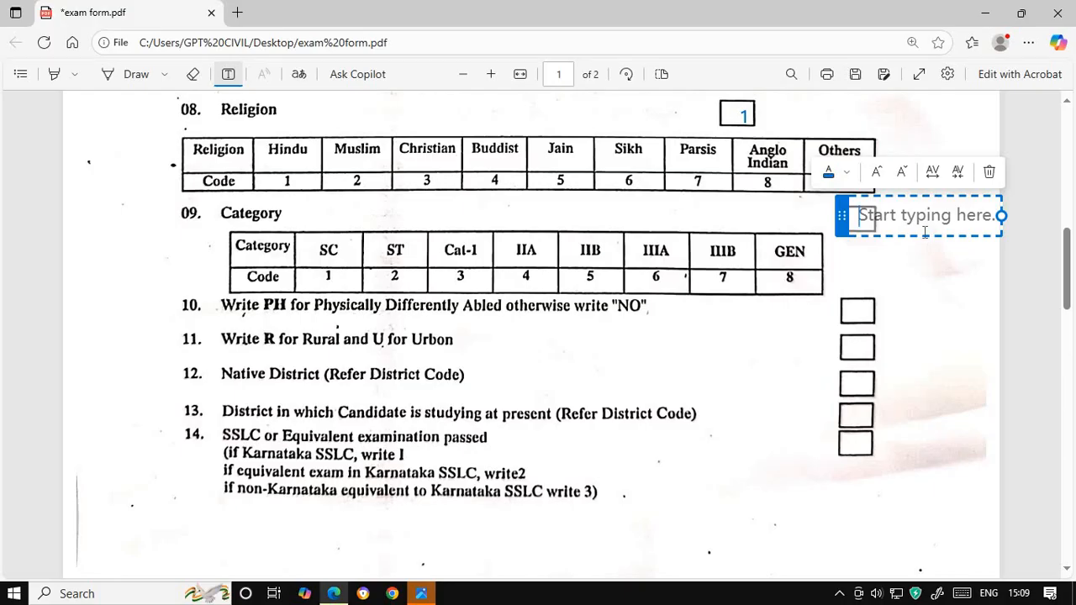
{"action": "type", "text": "8"}
{"action": "left_click", "coordinate": [983, 339]}
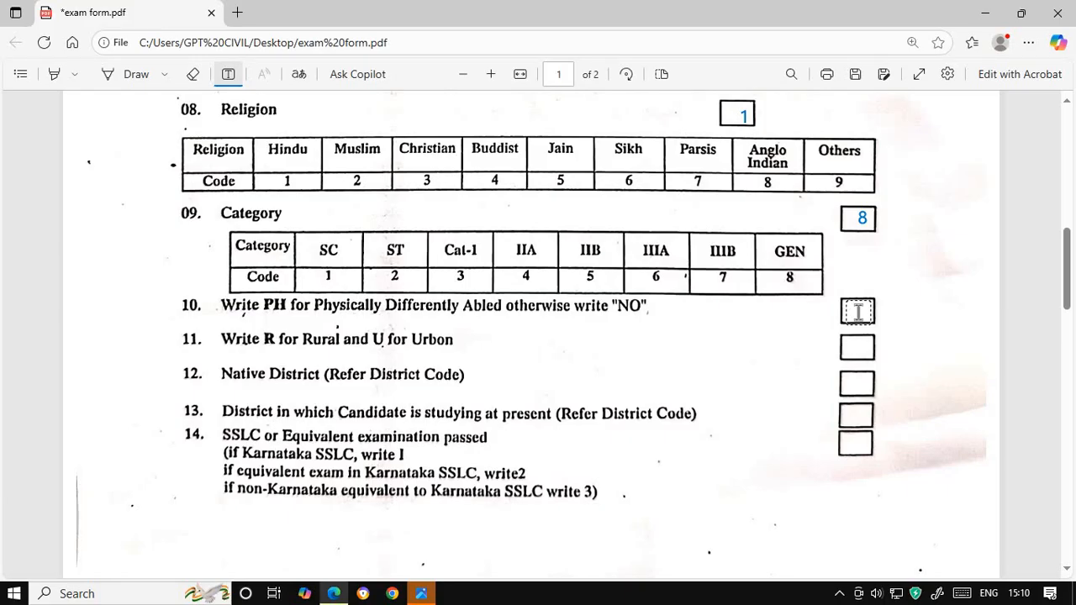
- Enter N in the Physically Differently Abled box of item 10 and U for Urban in the box of item 11
{"action": "left_click", "coordinate": [856, 312]}
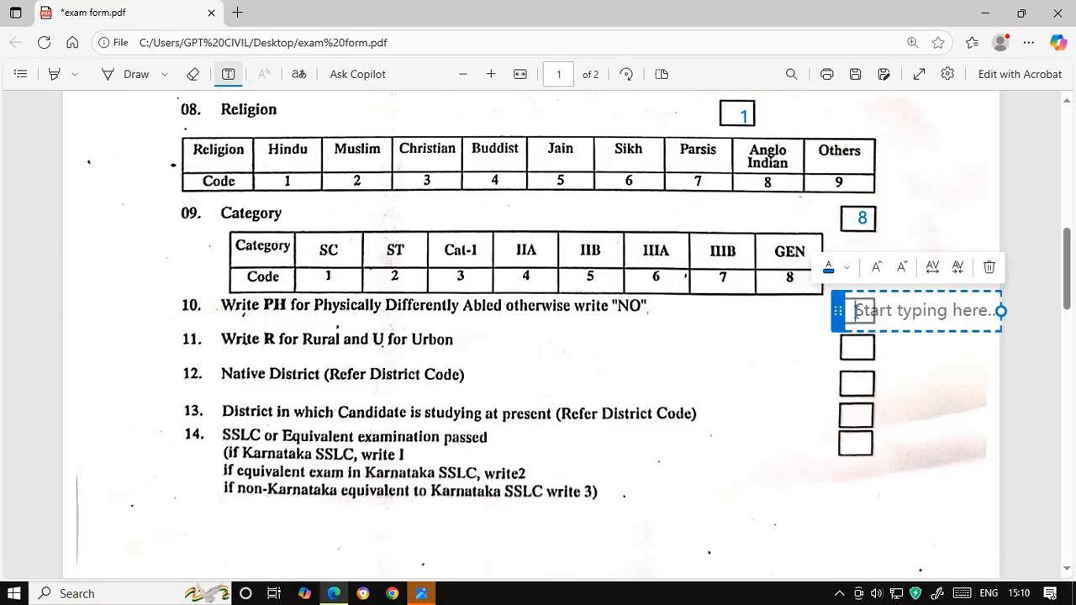
{"action": "type", "text": "N"}
{"action": "key", "text": "Escape"}
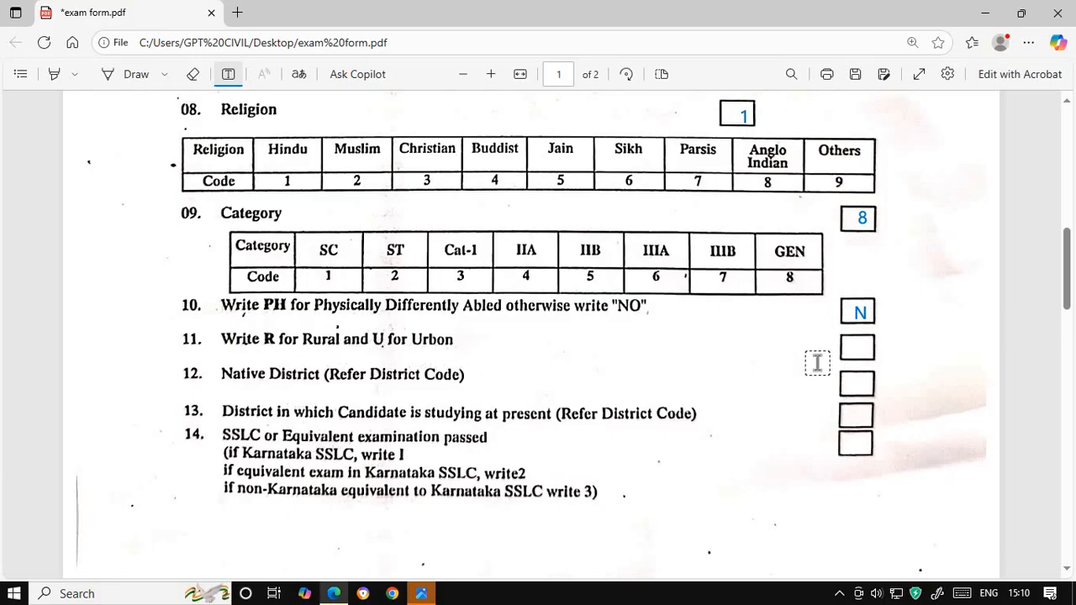
{"action": "left_click", "coordinate": [856, 352]}
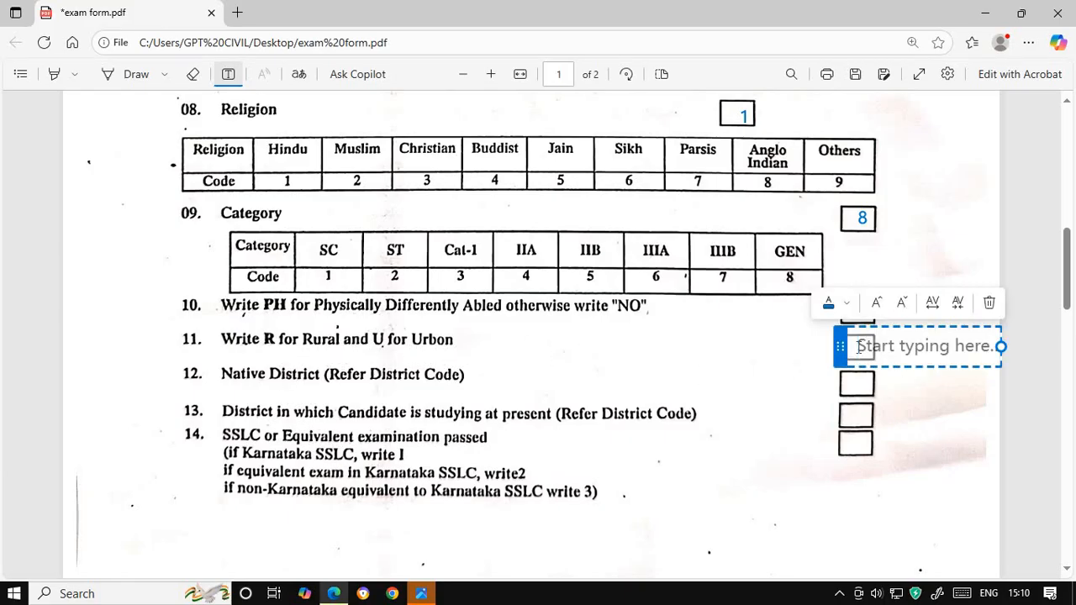
{"action": "type", "text": "U"}
{"action": "left_click", "coordinate": [910, 476]}
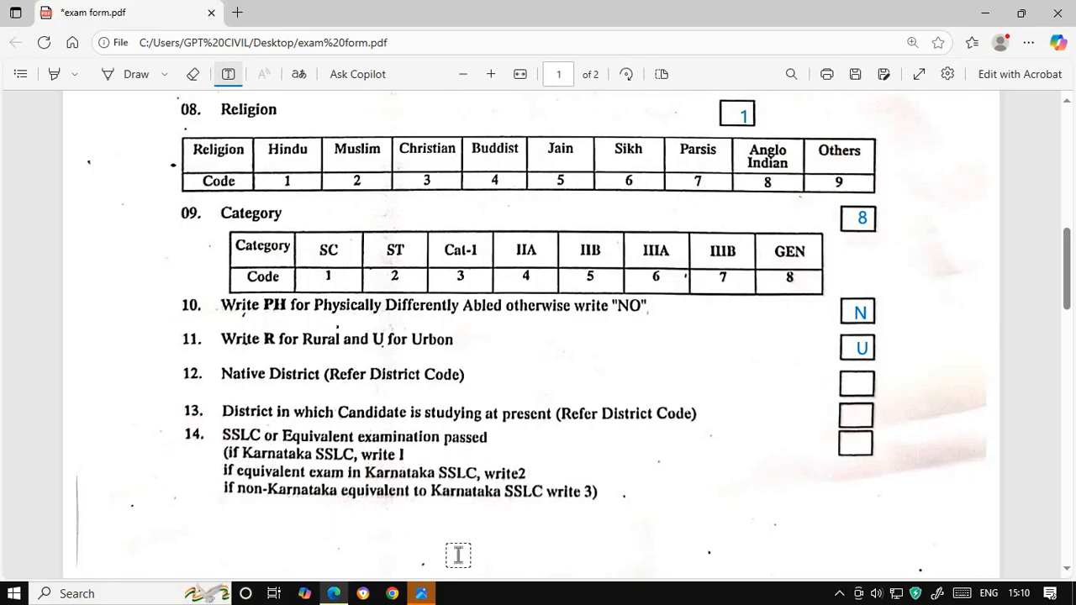
- Enter code 1 for Karnataka SSLC in the examination passed box of item 14
{"action": "left_click", "coordinate": [861, 446]}
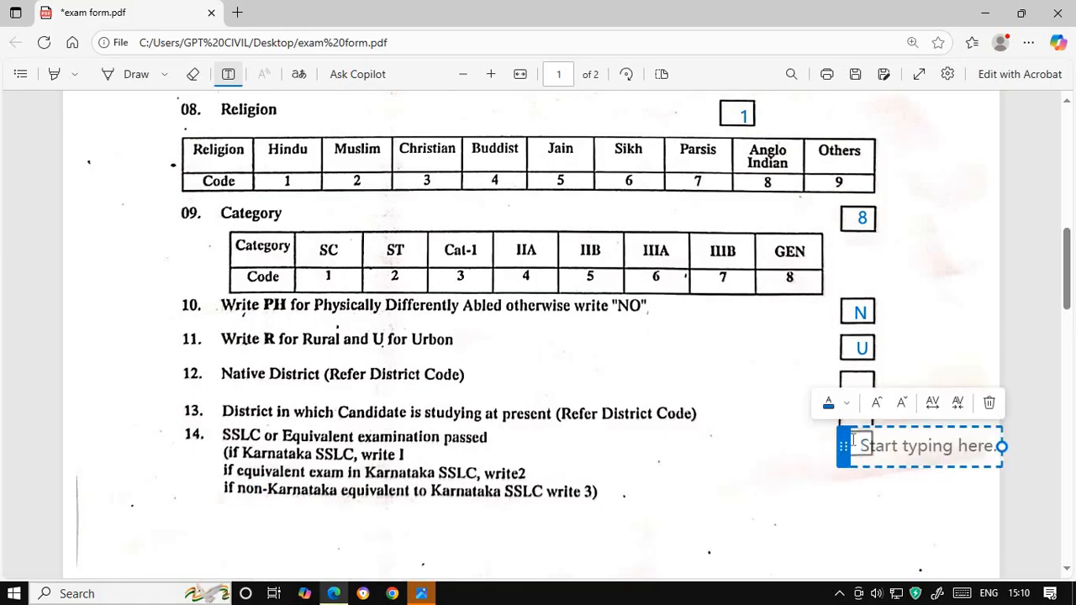
{"action": "type", "text": "1"}
{"action": "left_click", "coordinate": [778, 505]}
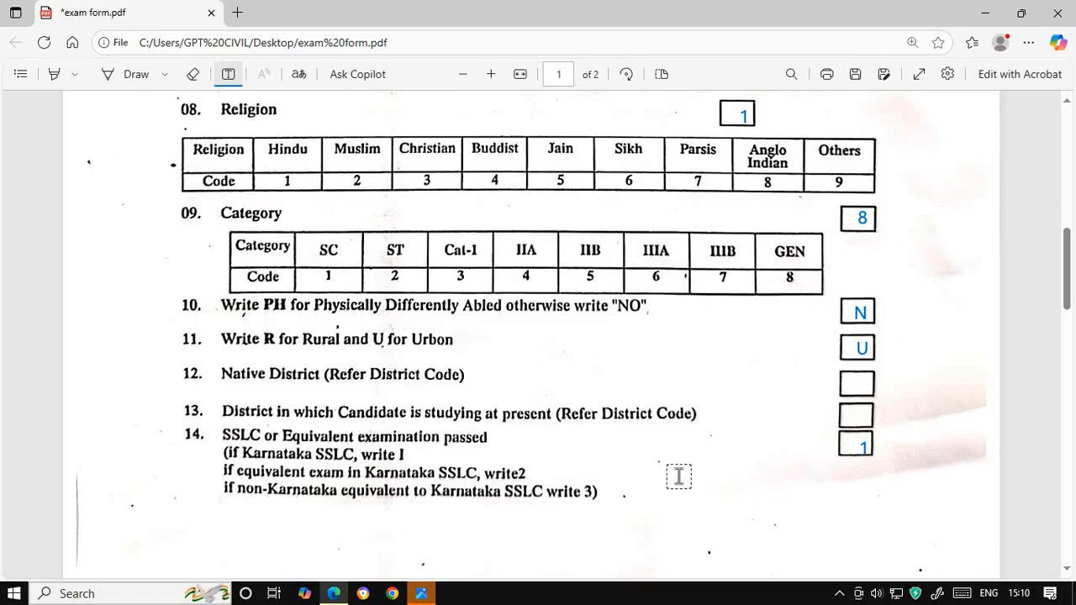
- Review the entries for items 01 to 14 on page one, ending at the start of page two
{"action": "scroll", "coordinate": [677, 476], "scroll_direction": "up", "scroll_amount": 5}
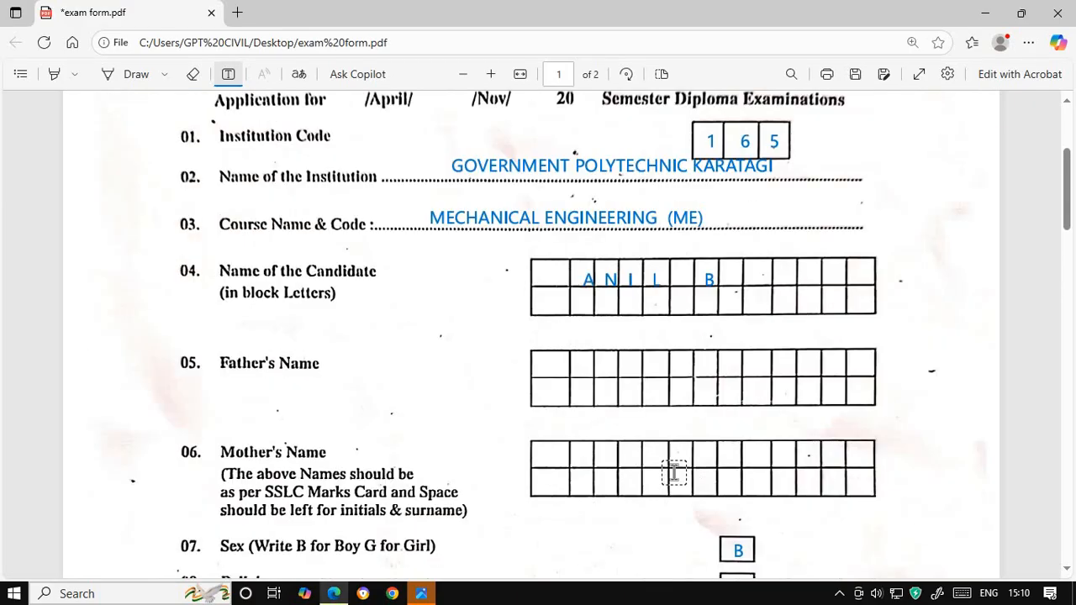
{"action": "scroll", "coordinate": [673, 472], "scroll_direction": "up", "scroll_amount": 3}
{"action": "scroll", "coordinate": [550, 385], "scroll_direction": "down", "scroll_amount": 2}
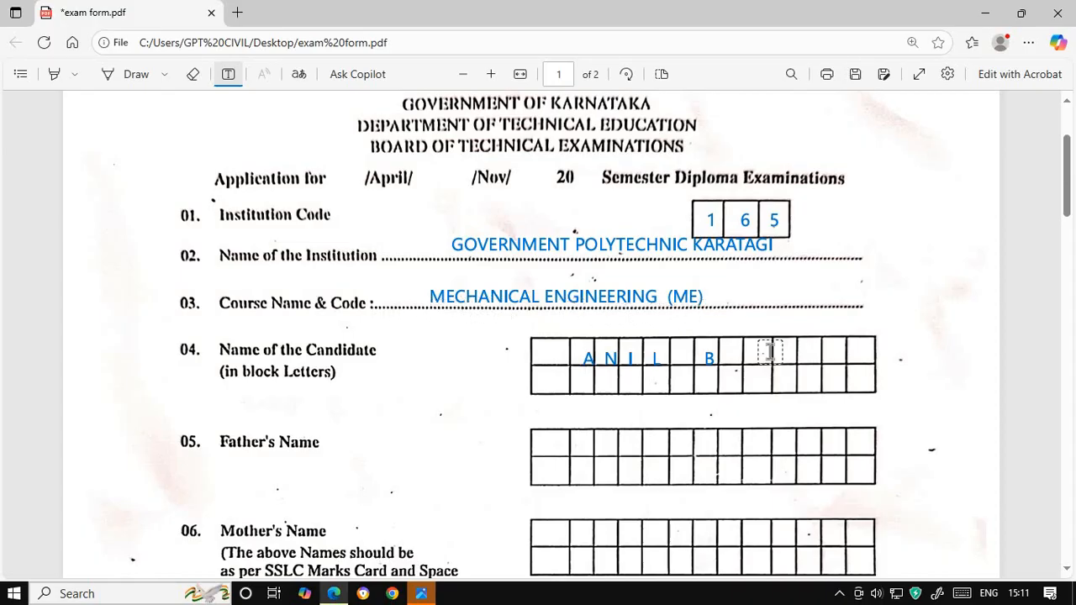
{"action": "scroll", "coordinate": [748, 462], "scroll_direction": "down", "scroll_amount": 1}
{"action": "scroll", "coordinate": [747, 462], "scroll_direction": "down", "scroll_amount": 1}
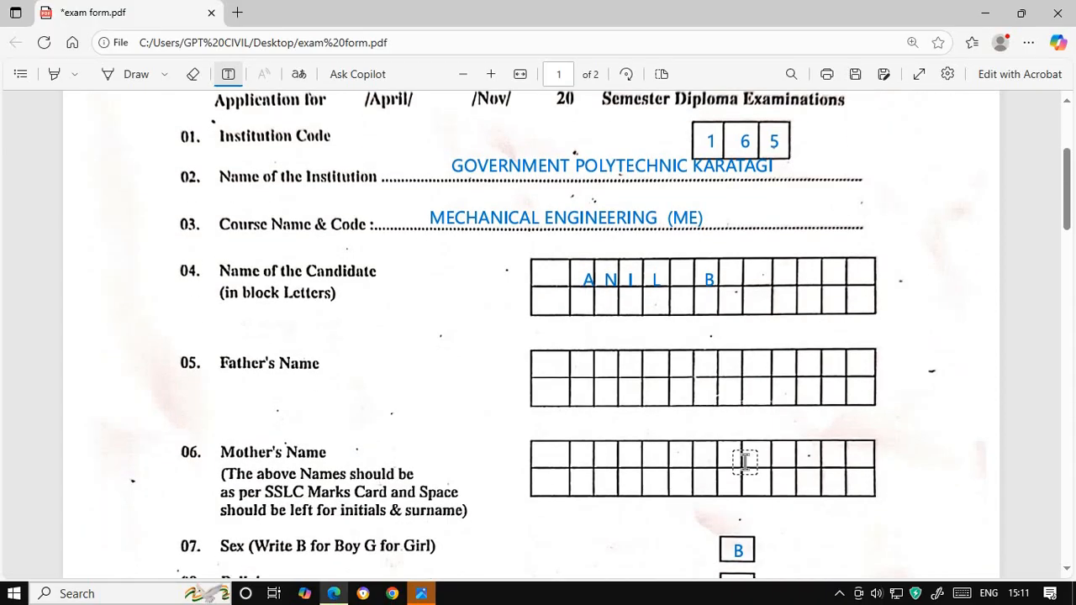
{"action": "scroll", "coordinate": [744, 462], "scroll_direction": "down", "scroll_amount": 3}
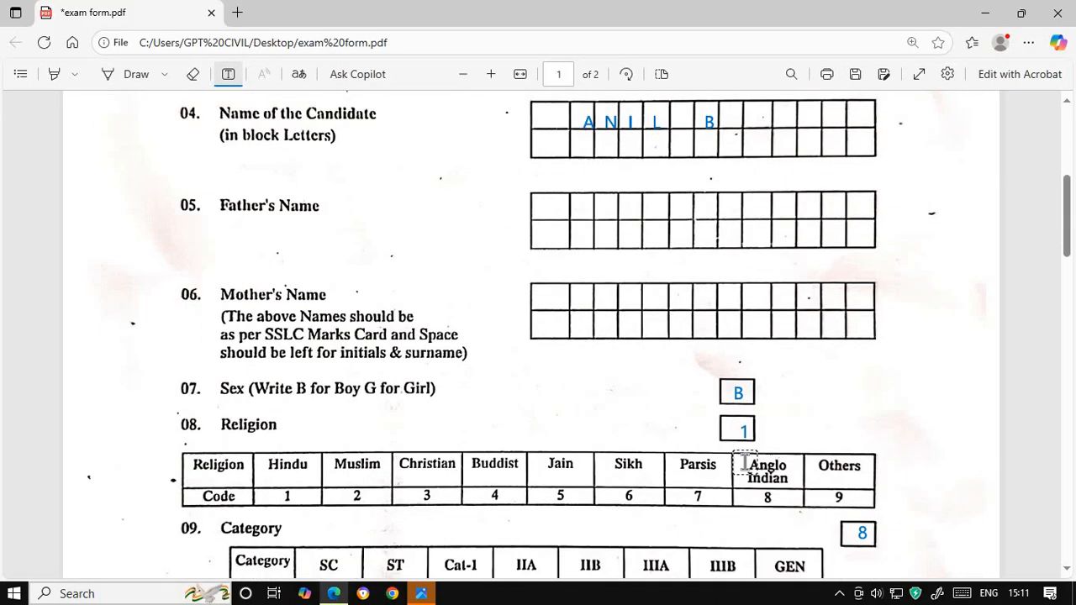
{"action": "scroll", "coordinate": [745, 464], "scroll_direction": "down", "scroll_amount": 2}
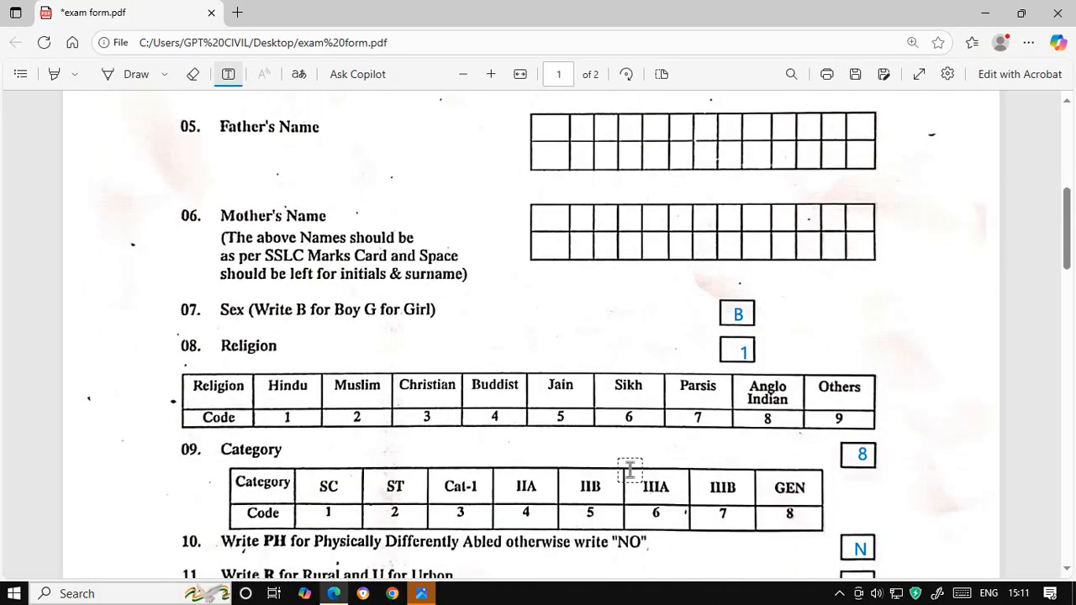
{"action": "scroll", "coordinate": [650, 468], "scroll_direction": "down", "scroll_amount": 3}
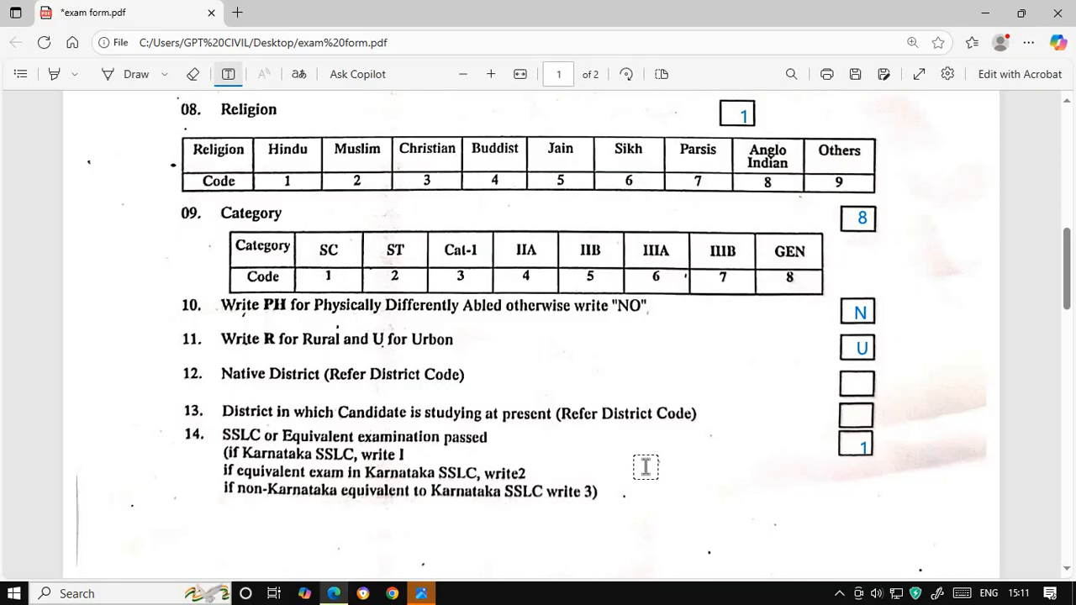
{"action": "scroll", "coordinate": [645, 468], "scroll_direction": "down", "scroll_amount": 2}
{"action": "scroll", "coordinate": [580, 435], "scroll_direction": "up", "scroll_amount": 3}
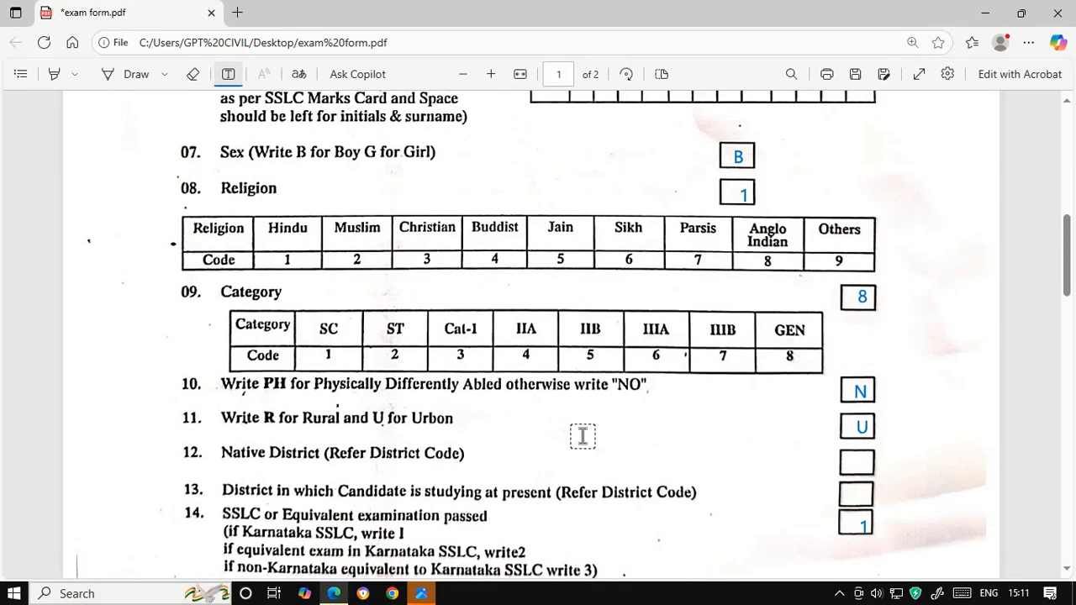
{"action": "scroll", "coordinate": [582, 435], "scroll_direction": "down", "scroll_amount": 5}
{"action": "scroll", "coordinate": [581, 435], "scroll_direction": "down", "scroll_amount": 4}
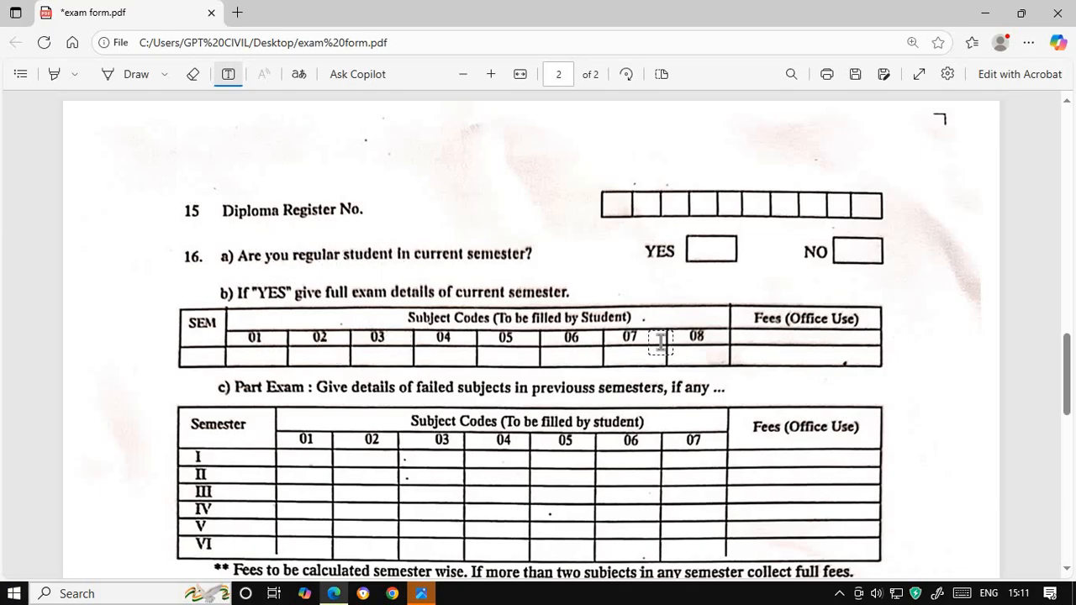
- Enter Y in the YES box of item 16a for a regular student in the current semester
{"action": "left_click", "coordinate": [713, 252]}
{"action": "type", "text": "Y"}
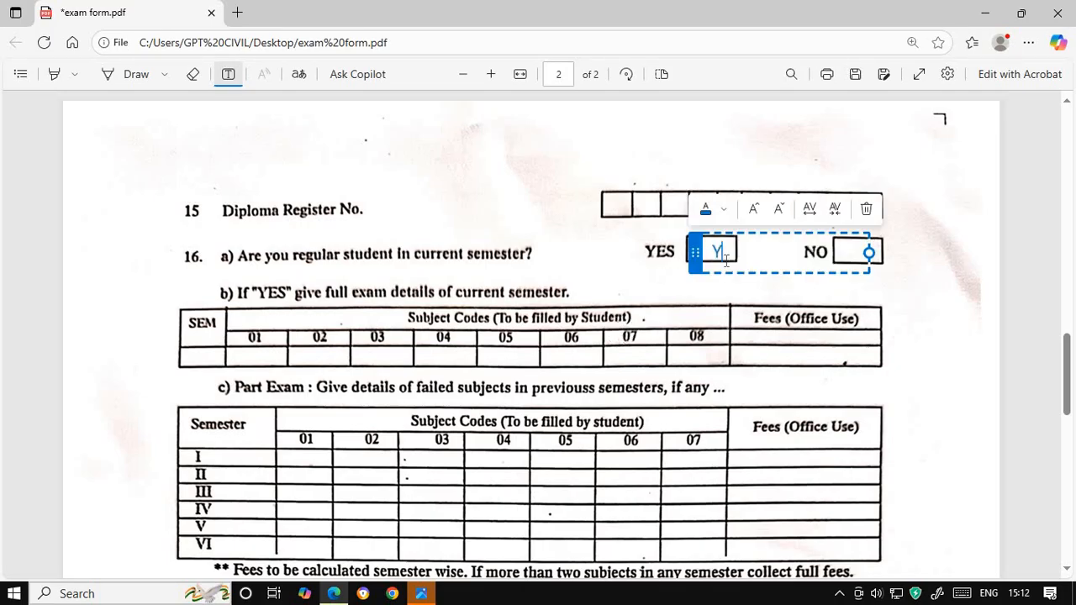
{"action": "left_click", "coordinate": [945, 359]}
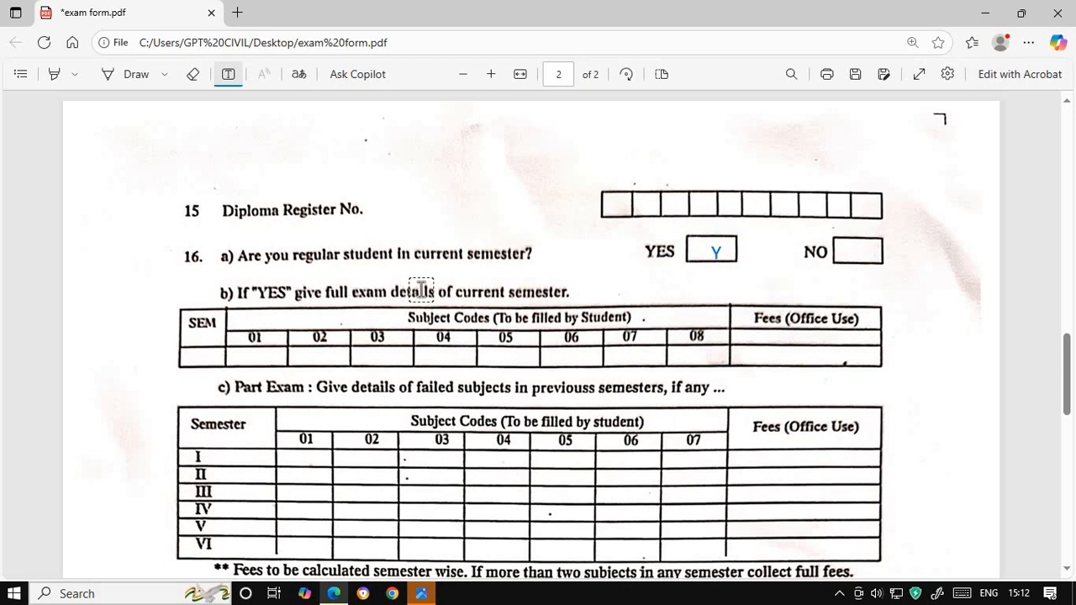
- Fill in the current semester row of item 16b with SEM 1 and FULL EXAM, spaced to one letter per subject code cell
{"action": "left_click", "coordinate": [198, 356]}
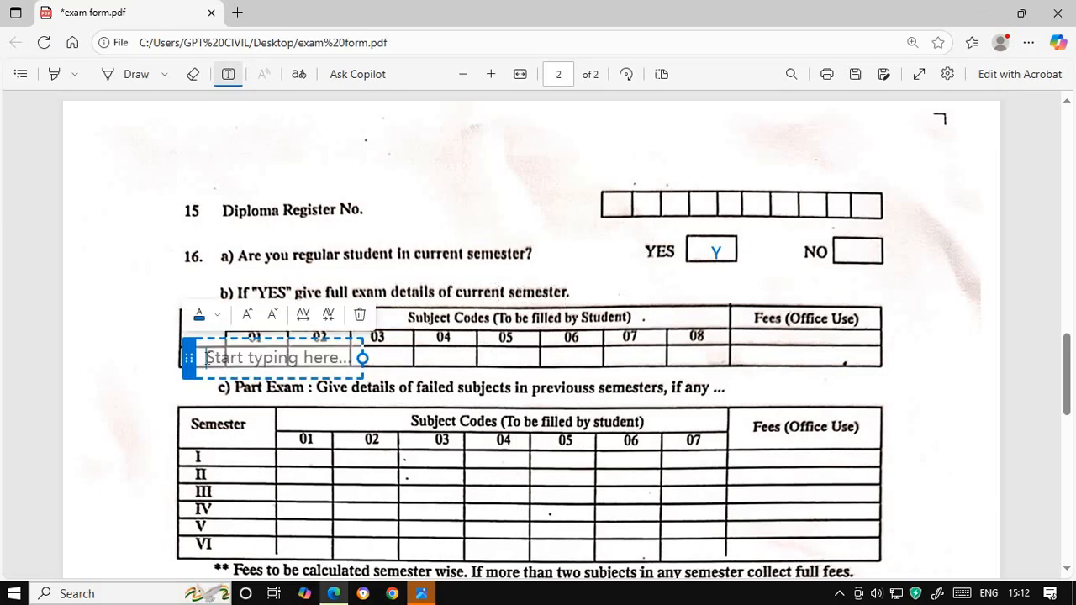
{"action": "type", "text": "1"}
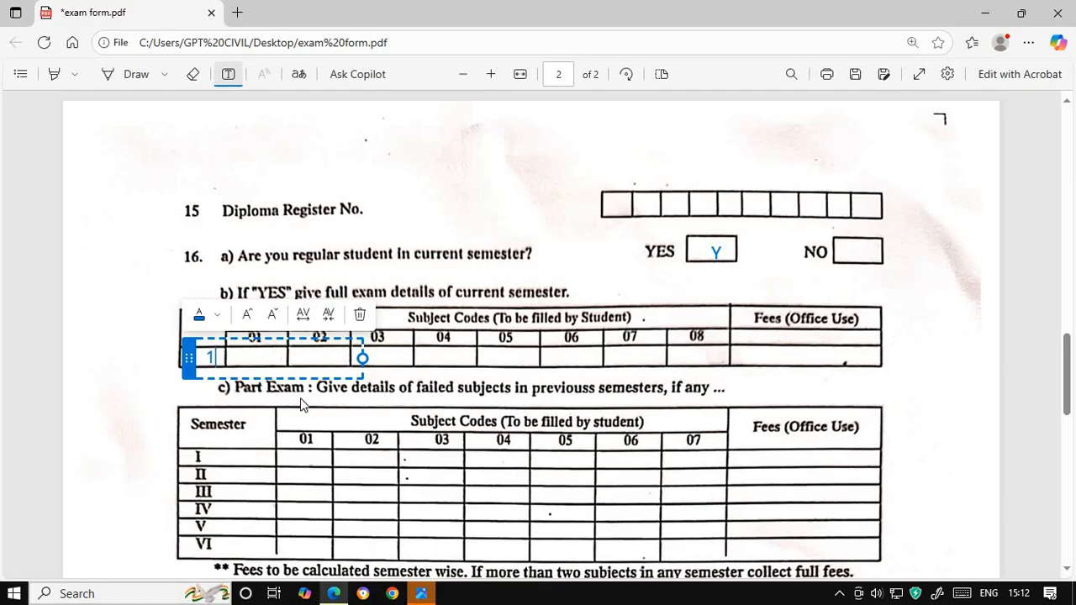
{"action": "left_click", "coordinate": [496, 487]}
{"action": "left_click", "coordinate": [269, 353]}
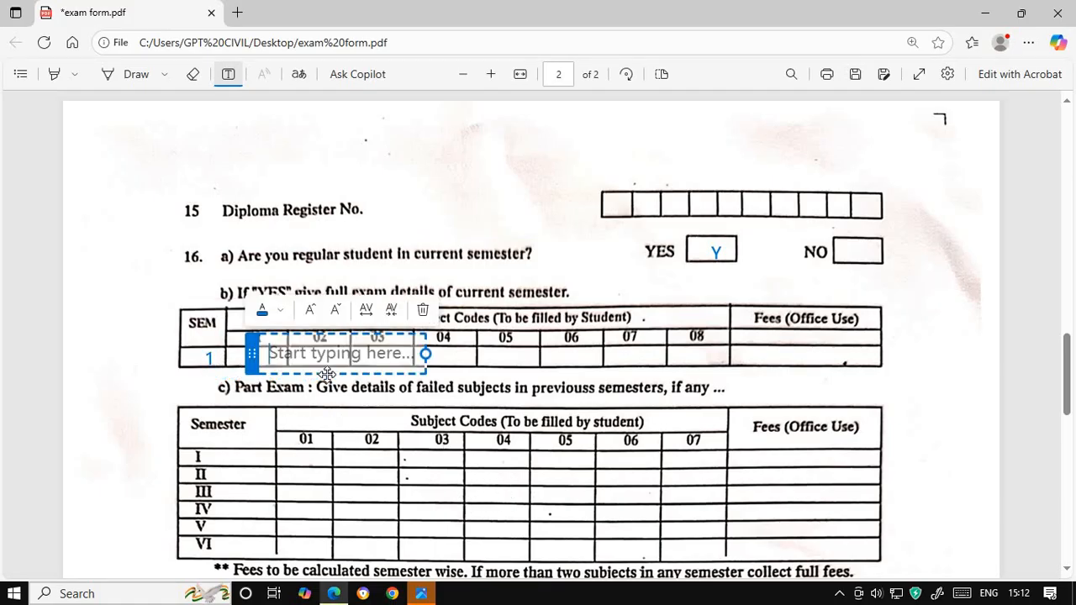
{"action": "type", "text": "H"}
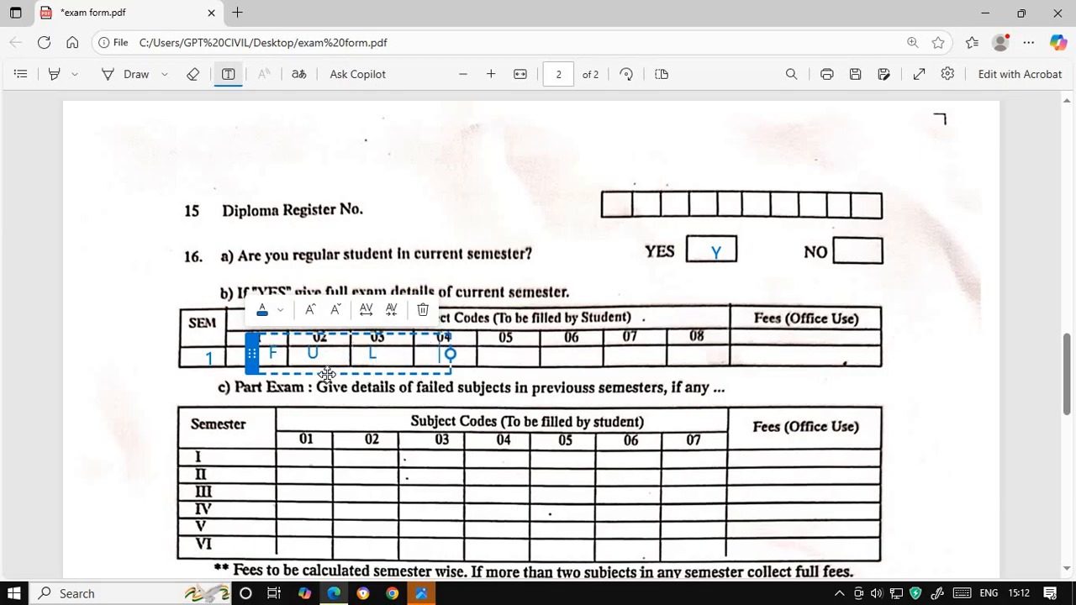
{"action": "type", "text": "L     L"}
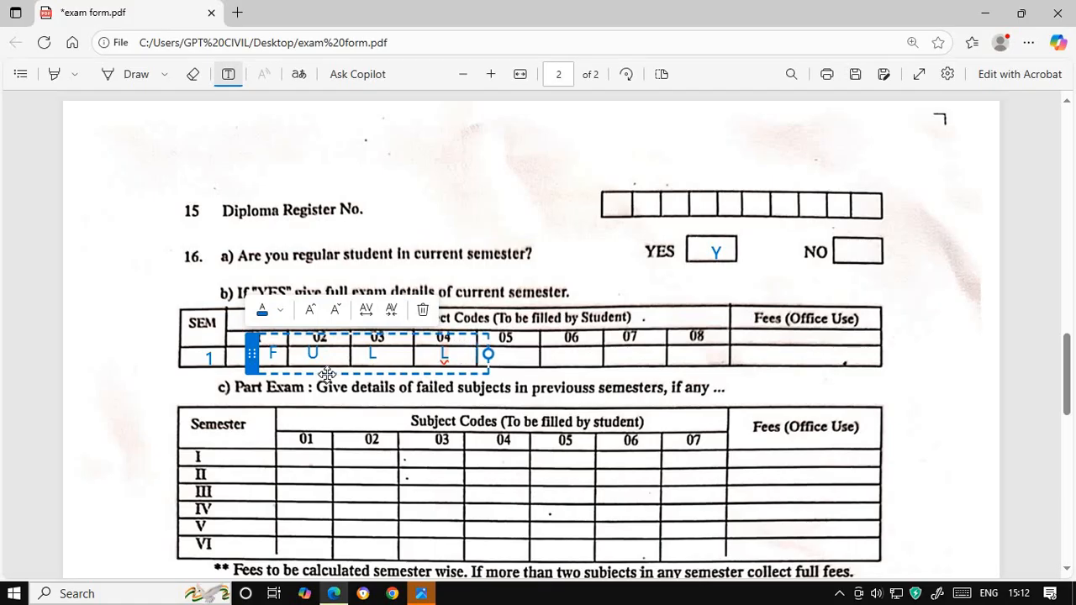
{"action": "type", "text": "  E"}
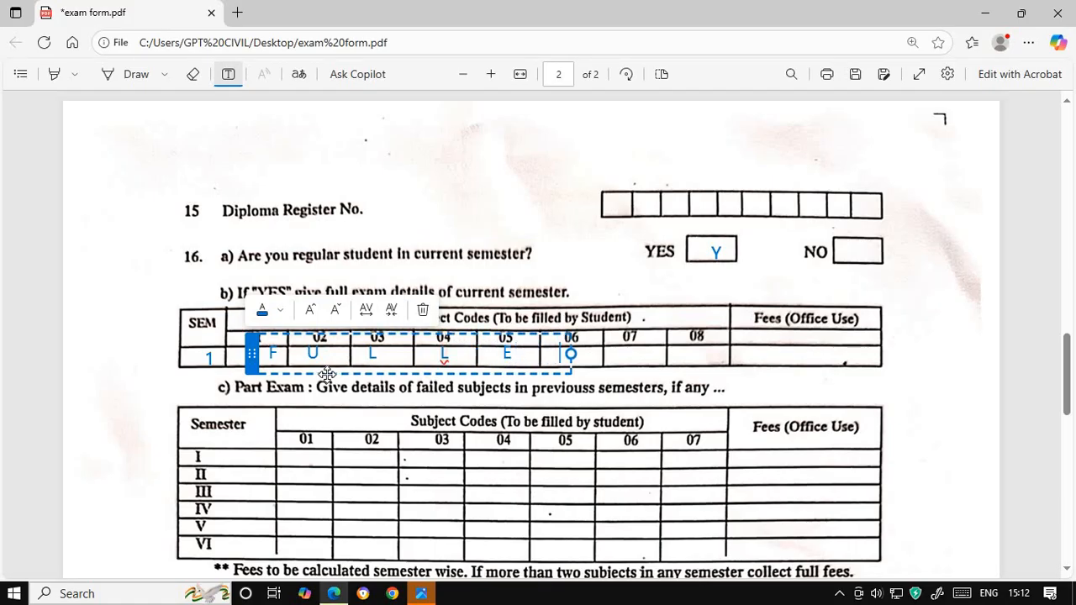
{"action": "type", "text": "       X     "}
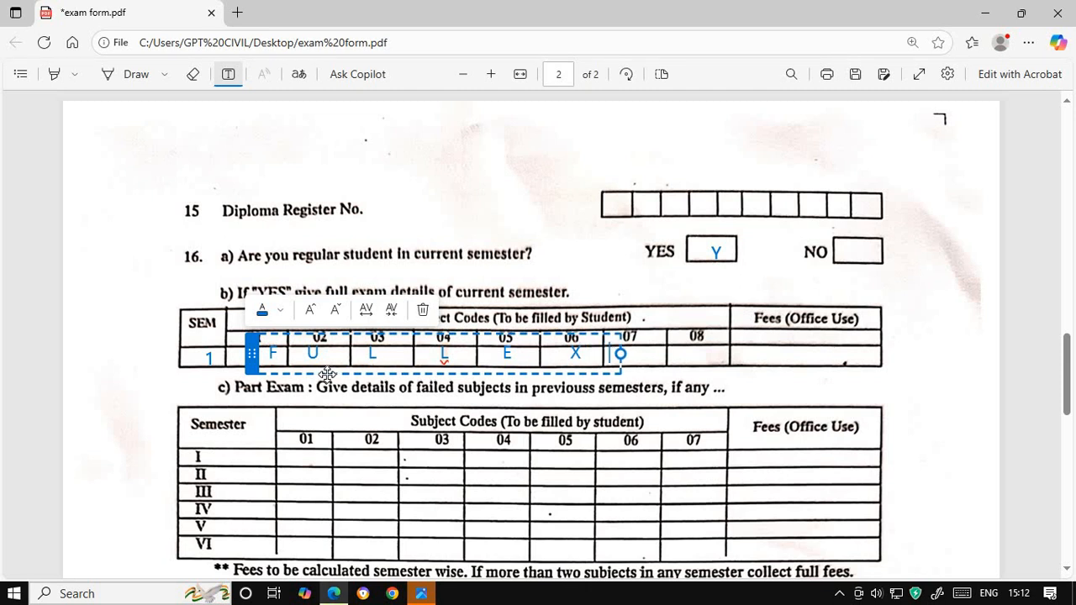
{"action": "type", "text": "A    "}
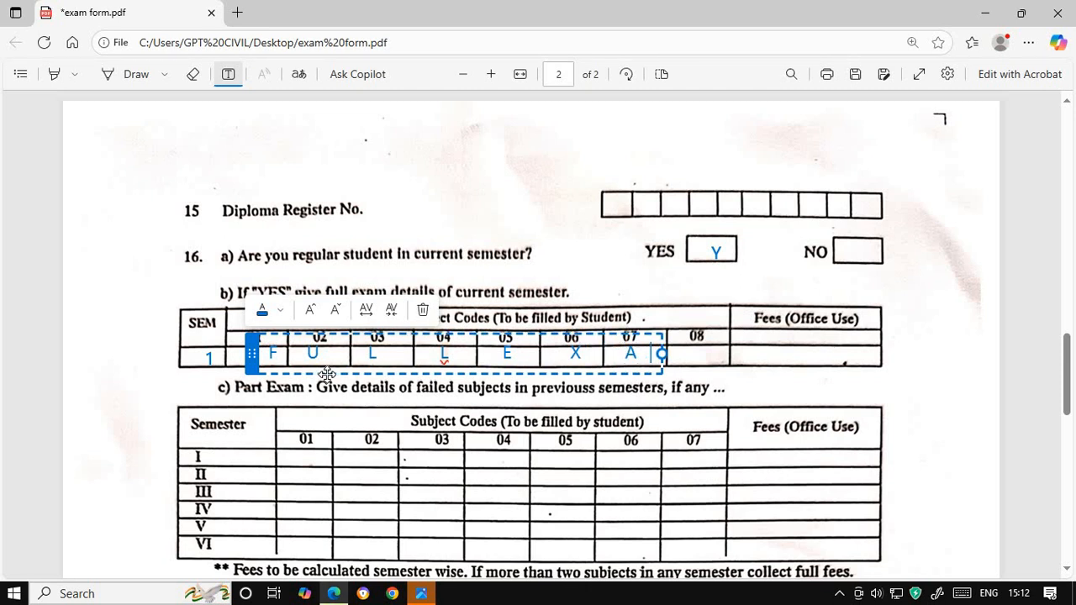
{"action": "type", "text": "  M"}
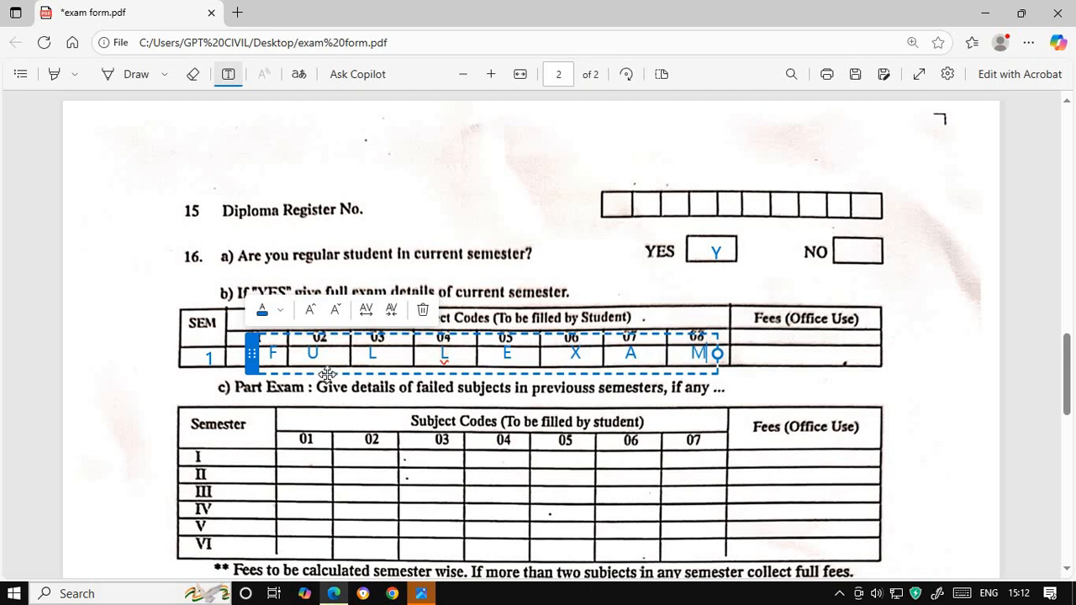
{"action": "left_click", "coordinate": [894, 375]}
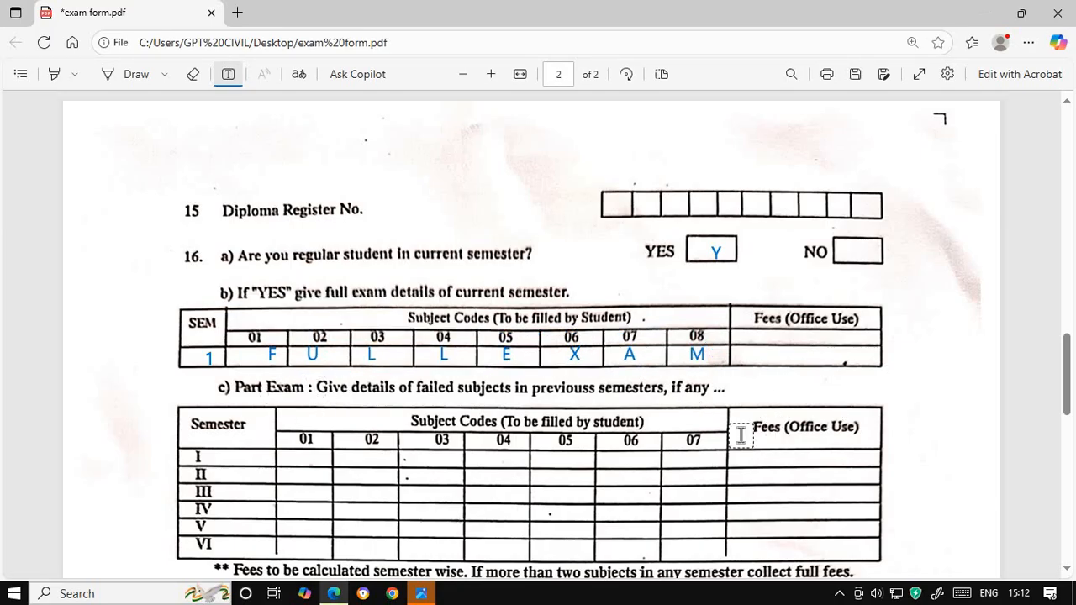
- Examine the failed subjects table of item 16c and the lateral entry table of item 17
{"action": "scroll", "coordinate": [805, 546], "scroll_direction": "down", "scroll_amount": 3}
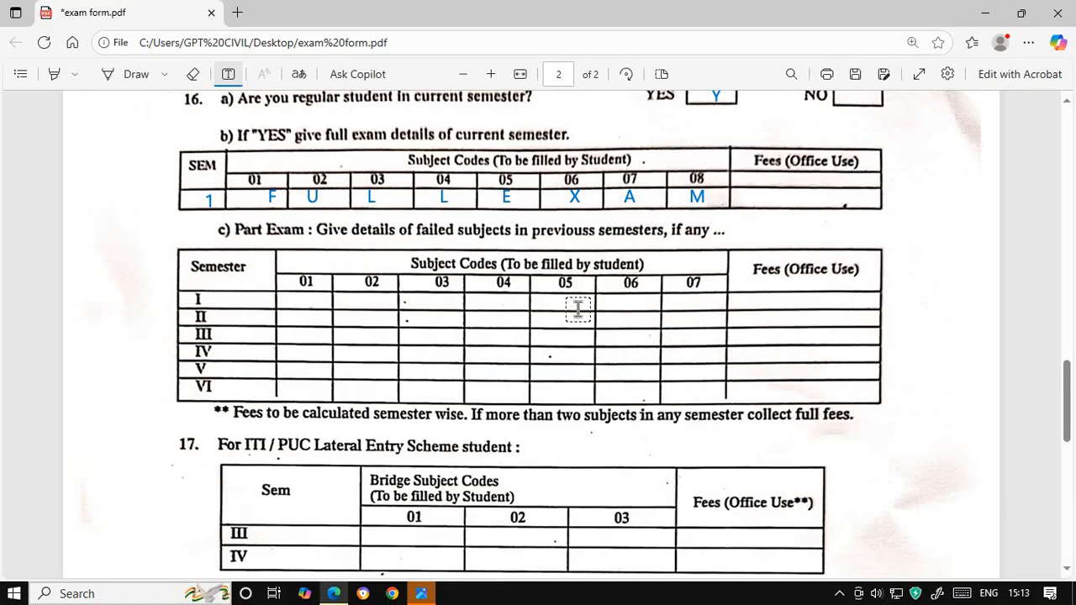
{"action": "scroll", "coordinate": [577, 309], "scroll_direction": "up", "scroll_amount": 1}
{"action": "scroll", "coordinate": [577, 311], "scroll_direction": "down", "scroll_amount": 3}
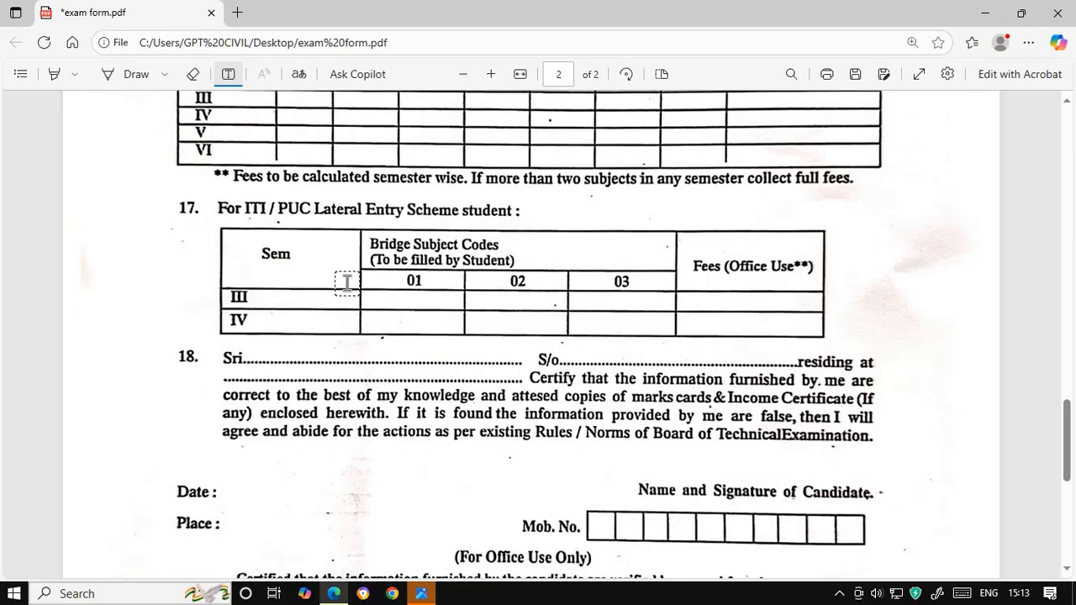
{"action": "scroll", "coordinate": [346, 283], "scroll_direction": "up", "scroll_amount": 5}
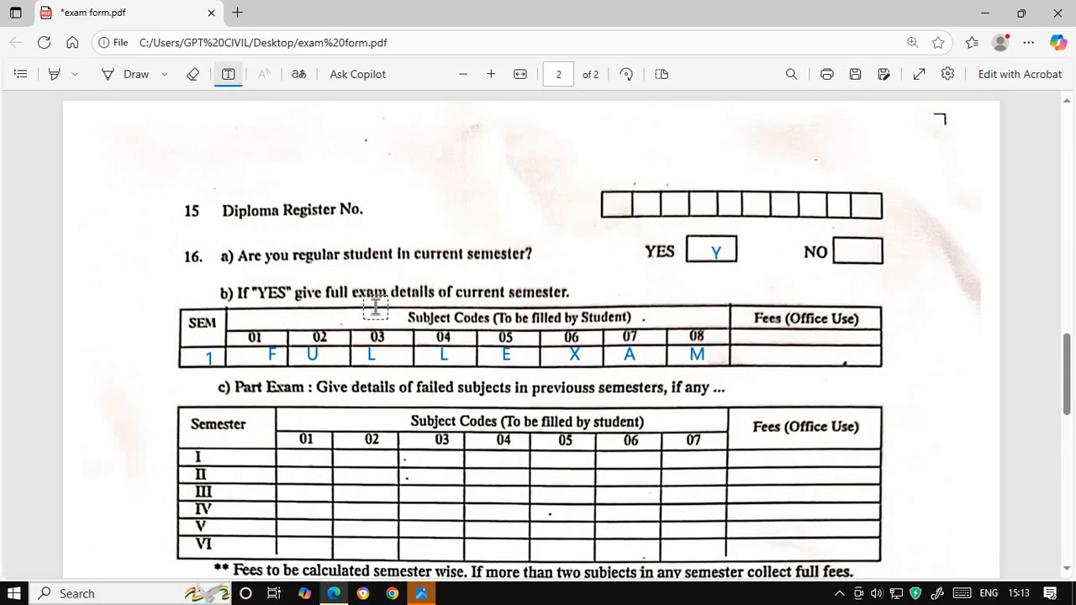
{"action": "scroll", "coordinate": [376, 307], "scroll_direction": "down", "scroll_amount": 4}
{"action": "scroll", "coordinate": [336, 312], "scroll_direction": "up", "scroll_amount": 2}
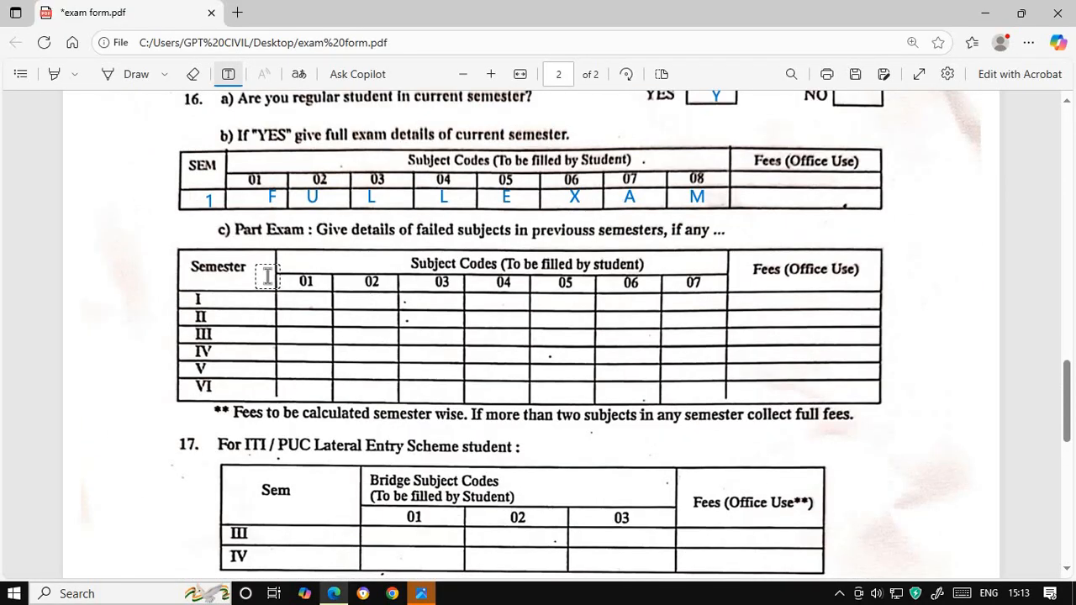
{"action": "scroll", "coordinate": [266, 292], "scroll_direction": "up", "scroll_amount": 1}
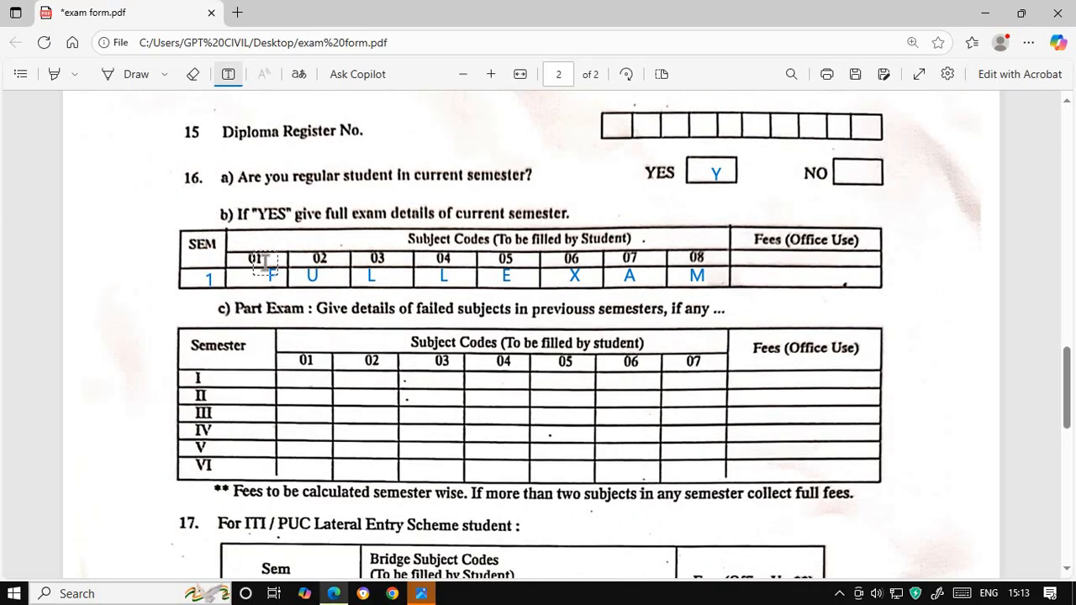
{"action": "scroll", "coordinate": [317, 337], "scroll_direction": "down", "scroll_amount": 4}
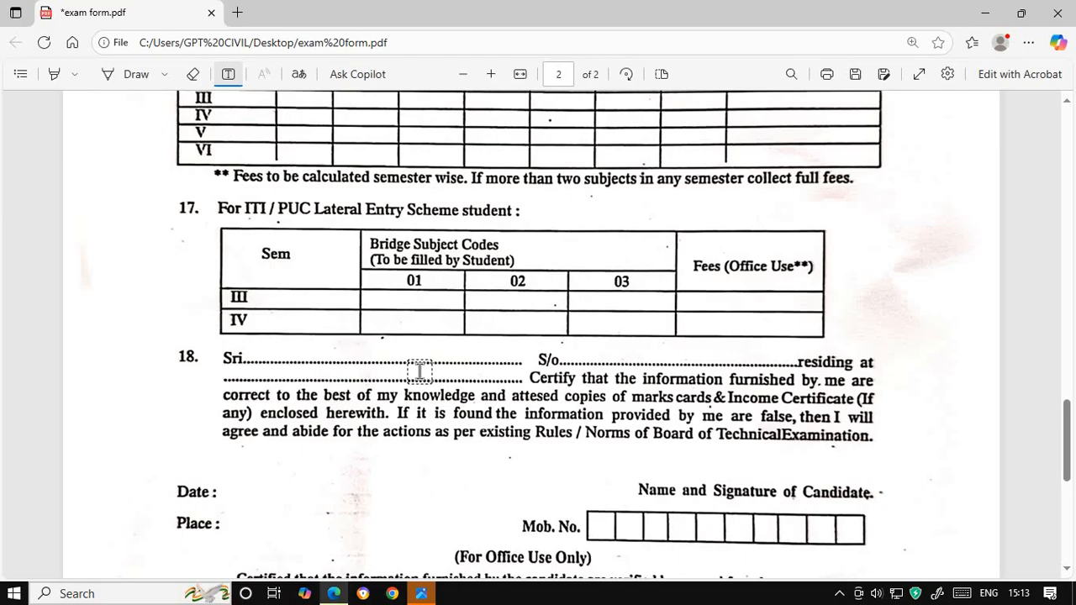
- Enter bridge subject code 20SC01T in column 01 of the semester III row in item 17
{"action": "left_click", "coordinate": [374, 298]}
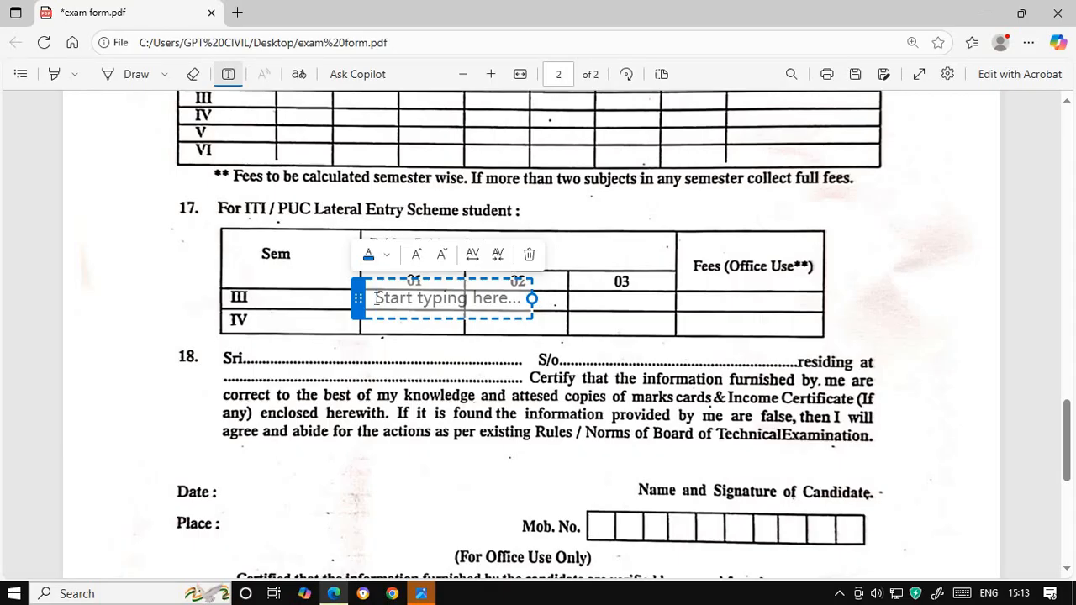
{"action": "type", "text": "20SC"}
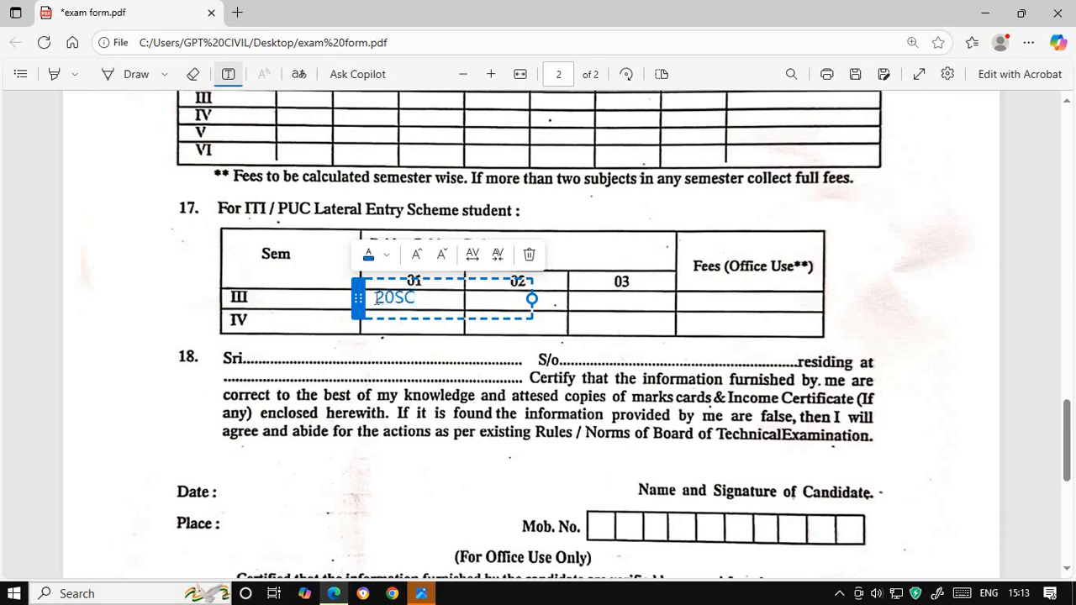
{"action": "type", "text": "01T"}
{"action": "left_click", "coordinate": [679, 320]}
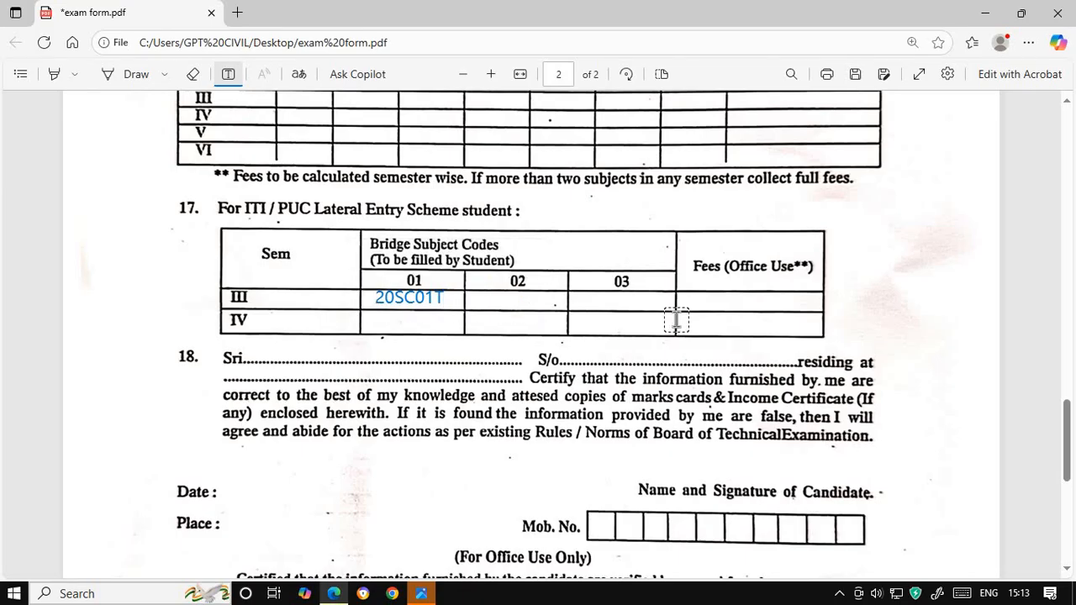
- Add bridge subject code 20EG01P in column 02 of the semester III row in item 17
{"action": "left_click", "coordinate": [504, 304]}
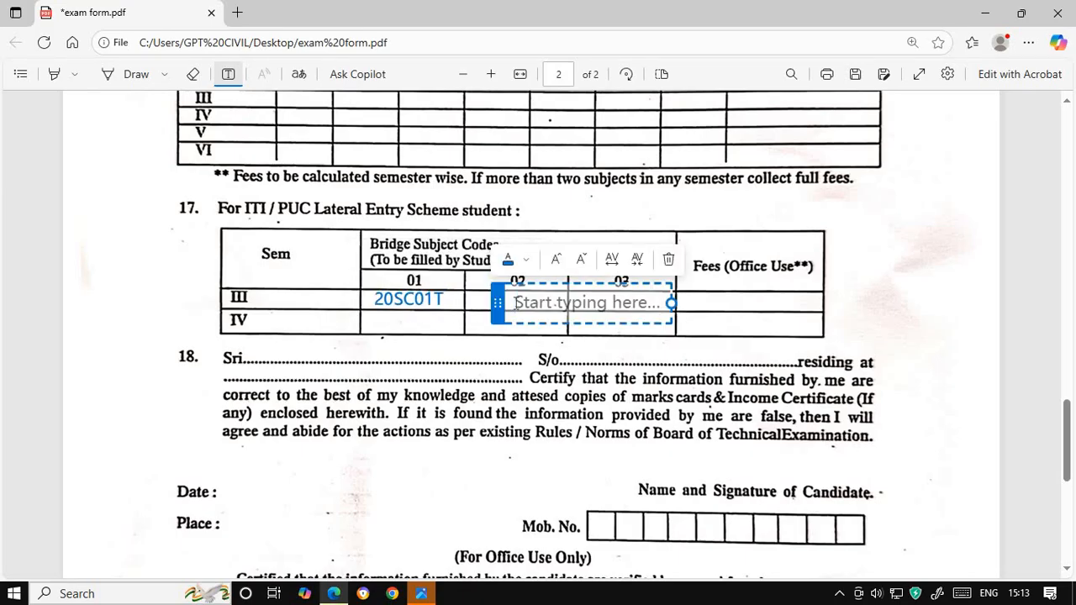
{"action": "type", "text": "2"}
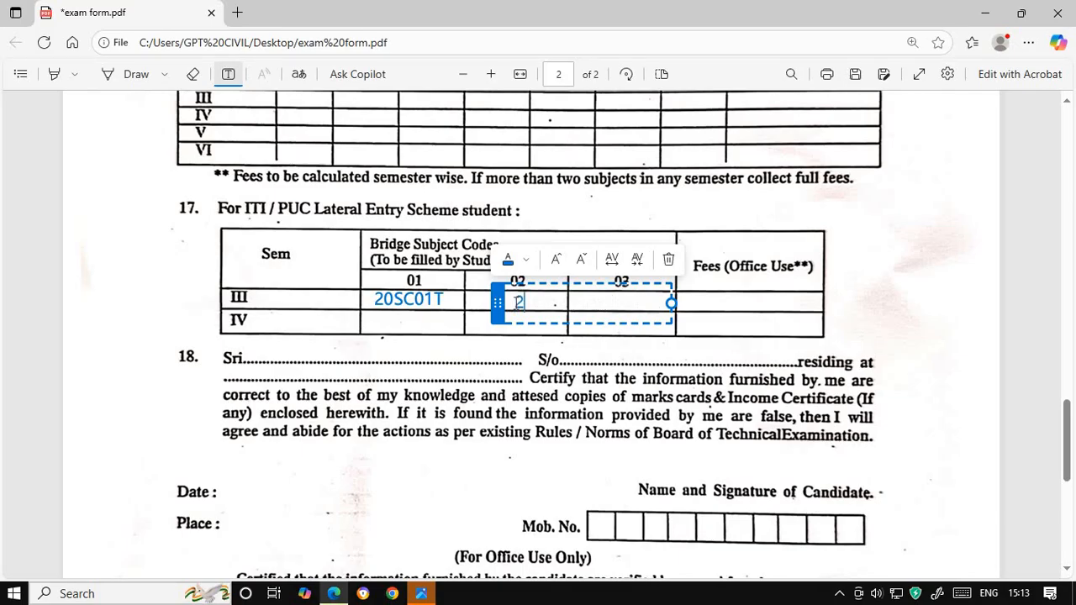
{"action": "type", "text": "0EG01P"}
{"action": "left_click", "coordinate": [636, 360]}
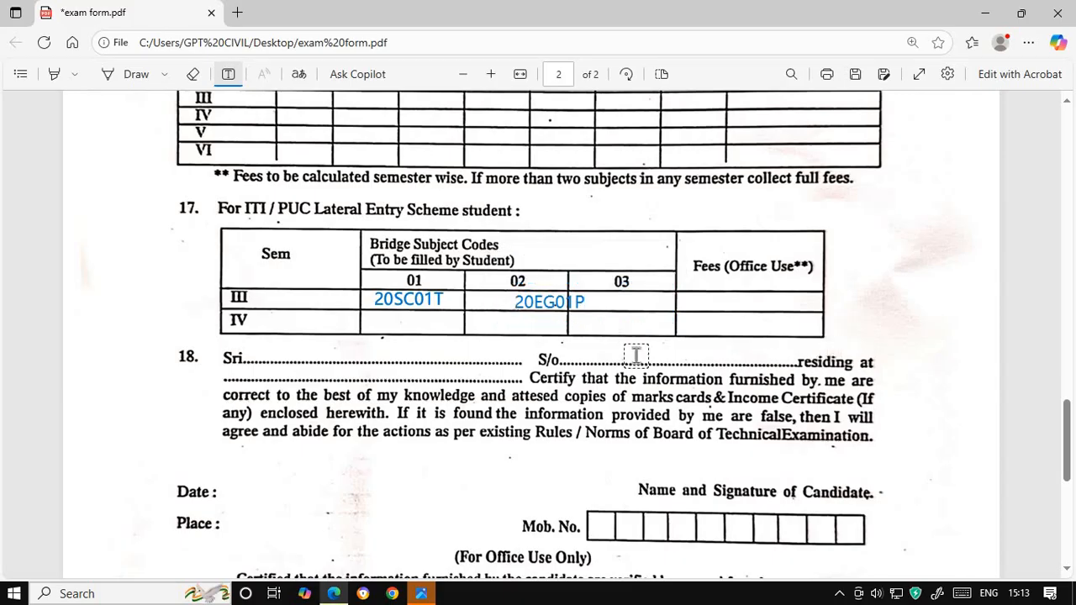
- Reposition the semester III code of column 02 and widen its text box so the code fits on one line in the cell
{"action": "left_click", "coordinate": [552, 302]}
{"action": "left_click_drag", "start_coordinate": [501, 301], "coordinate": [477, 300]}
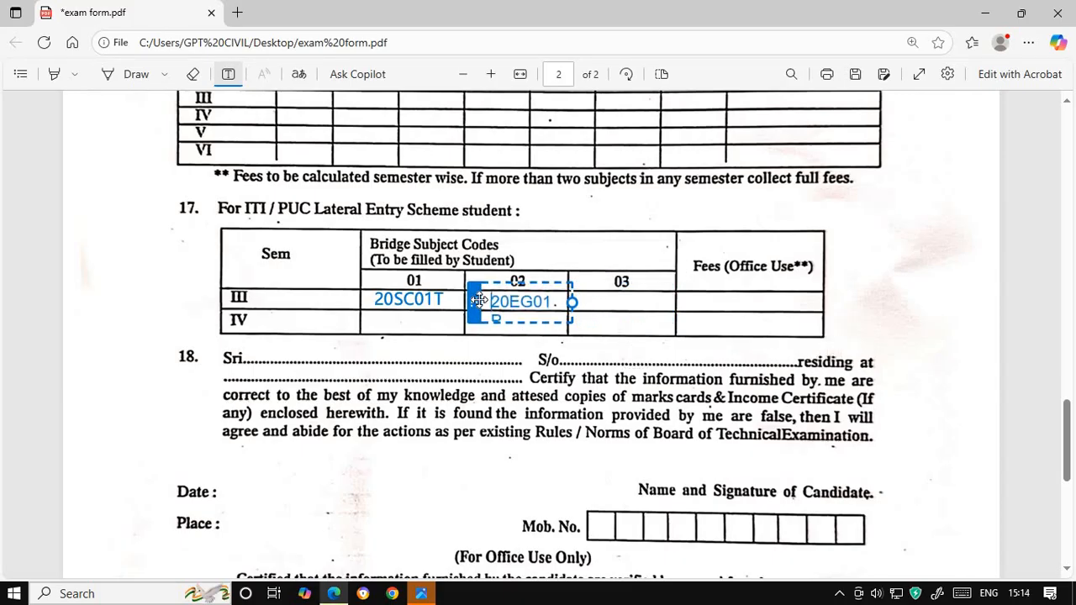
{"action": "left_click", "coordinate": [826, 311]}
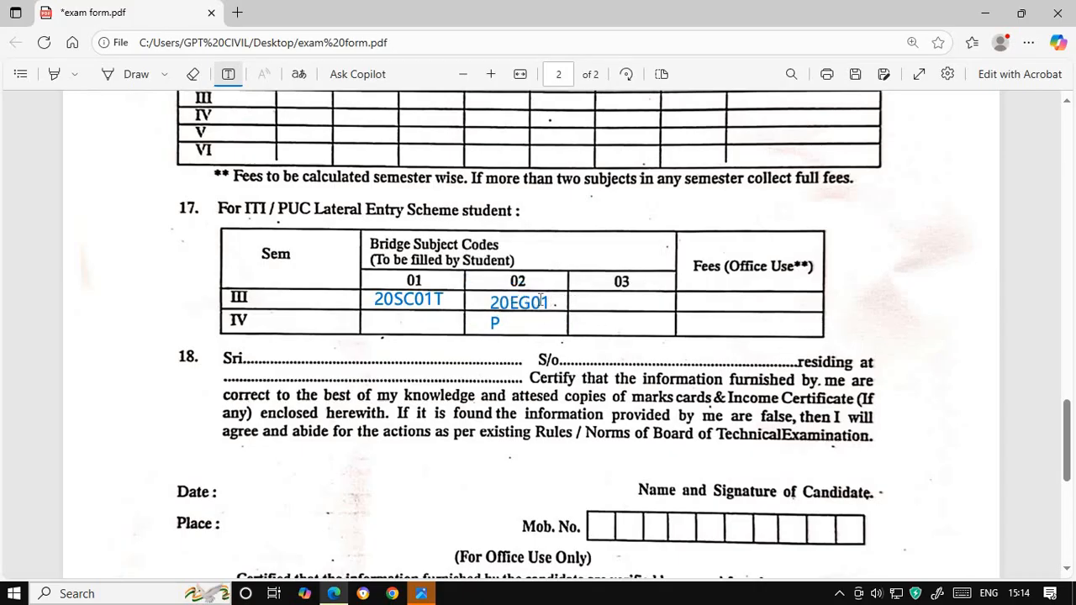
{"action": "left_click", "coordinate": [577, 307]}
{"action": "left_click_drag", "start_coordinate": [573, 312], "coordinate": [590, 312]}
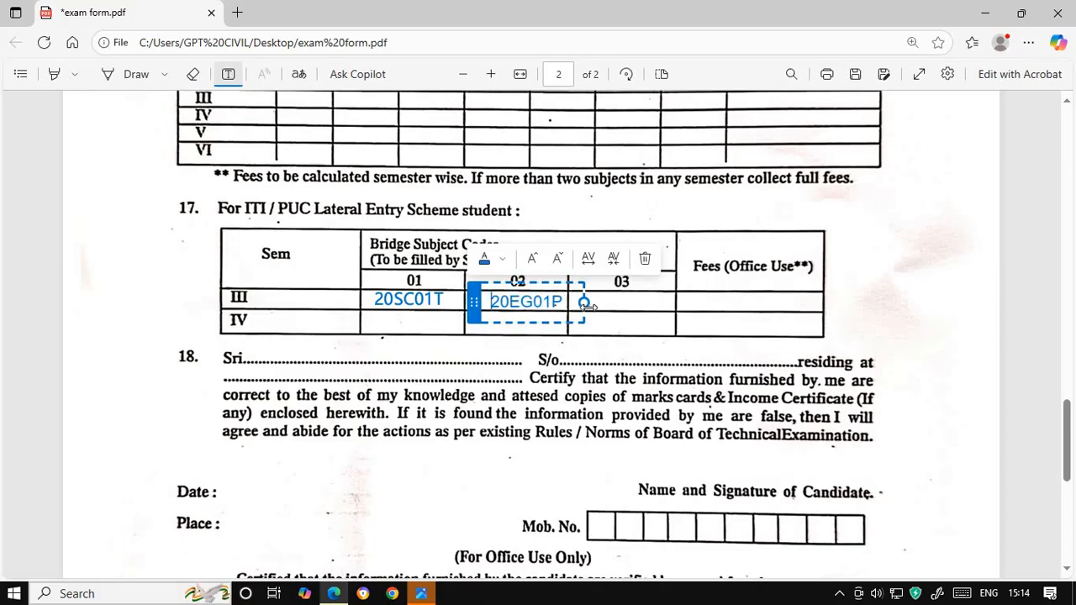
{"action": "left_click", "coordinate": [812, 316]}
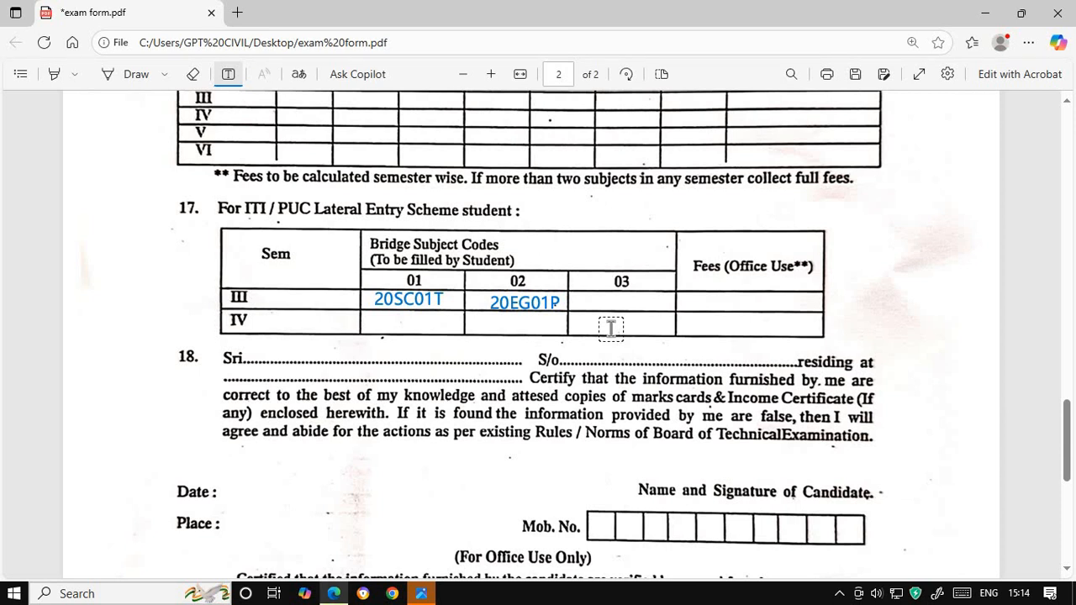
- Replace the semester III bridge subject code in column 01 of item 17 with 20ME12P
{"action": "left_click", "coordinate": [438, 300]}
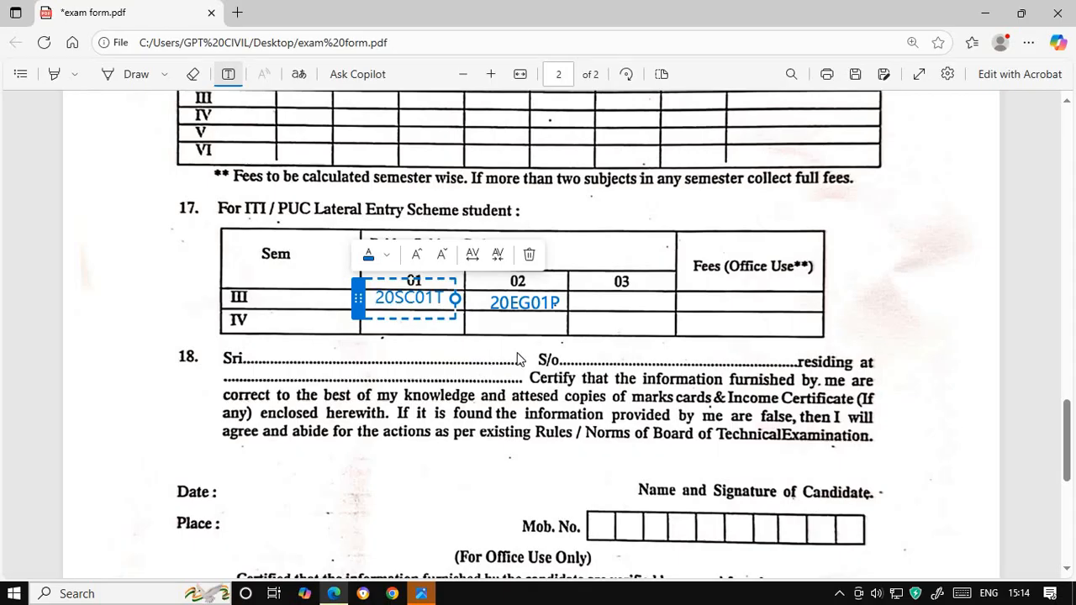
{"action": "left_click", "coordinate": [445, 300]}
{"action": "key", "text": "BackSpace"}
{"action": "key", "text": "BackSpace"}
{"action": "key", "text": "BackSpace"}
{"action": "key", "text": "BackSpace"}
{"action": "key", "text": "BackSpace"}
{"action": "key", "text": "BackSpace"}
{"action": "key", "text": "BackSpace"}
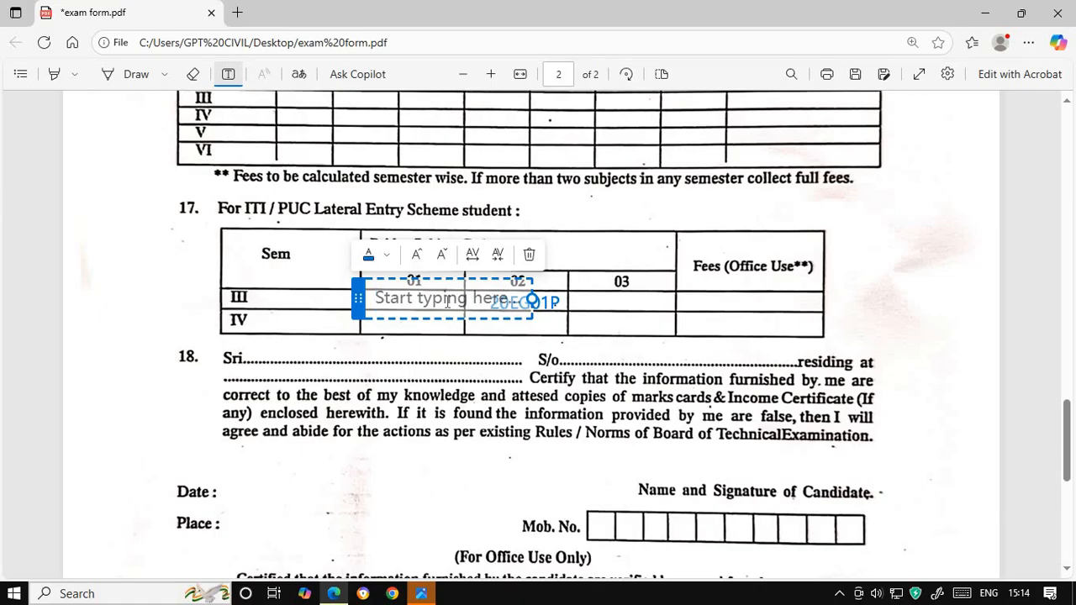
{"action": "type", "text": "20"}
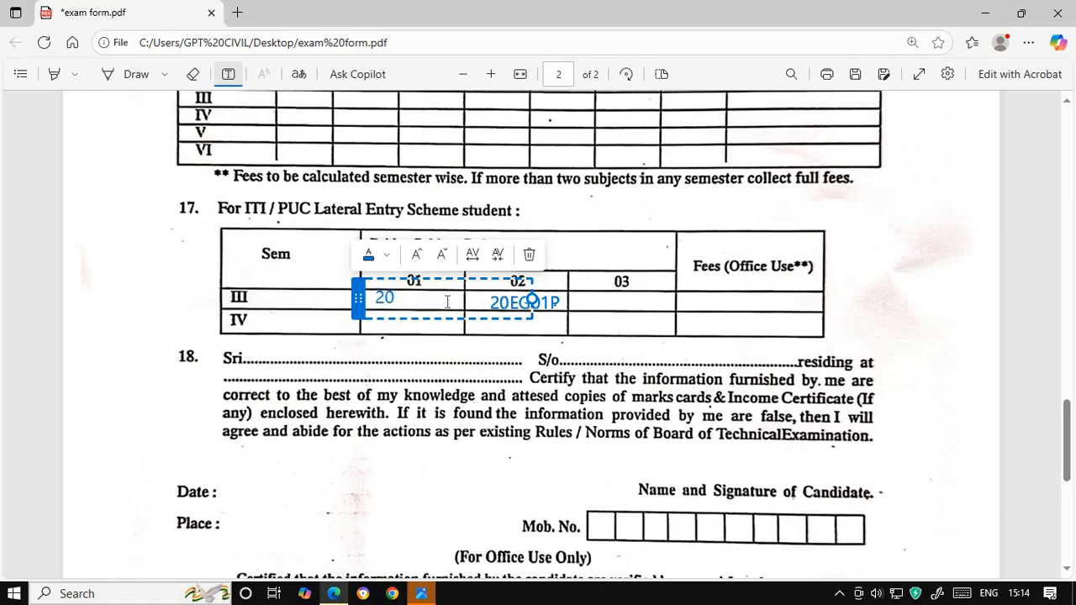
{"action": "type", "text": "ME12P"}
{"action": "left_click", "coordinate": [576, 324]}
- Change the semester III bridge subject code in column 02 of item 17 to 20CS01P
{"action": "left_click", "coordinate": [569, 302]}
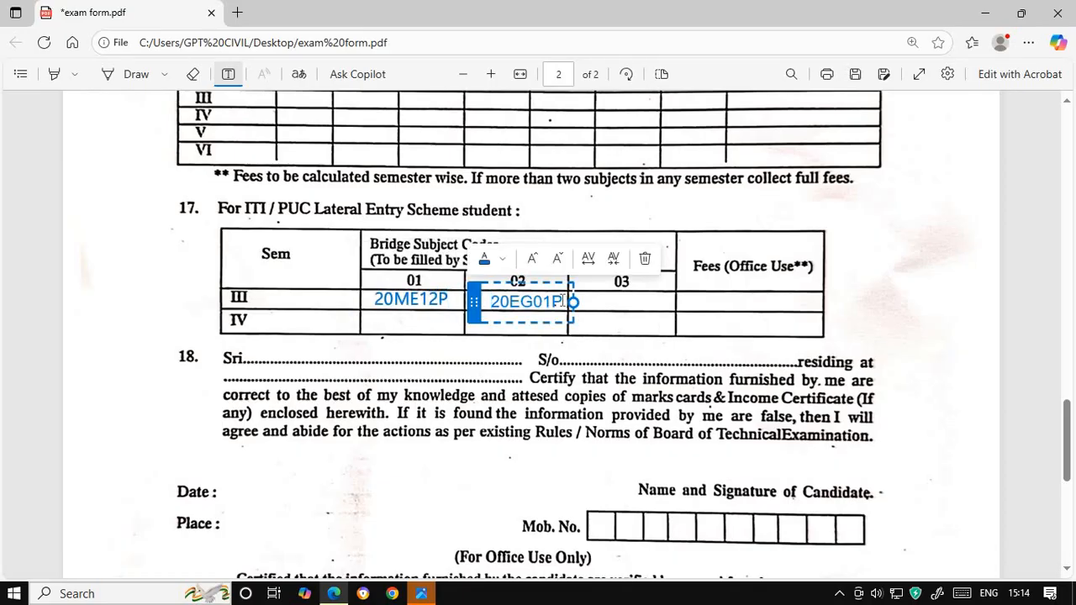
{"action": "left_click", "coordinate": [562, 301]}
{"action": "key", "text": "BackSpace"}
{"action": "key", "text": "BackSpace"}
{"action": "key", "text": "BackSpace"}
{"action": "key", "text": "BackSpace"}
{"action": "key", "text": "BackSpace"}
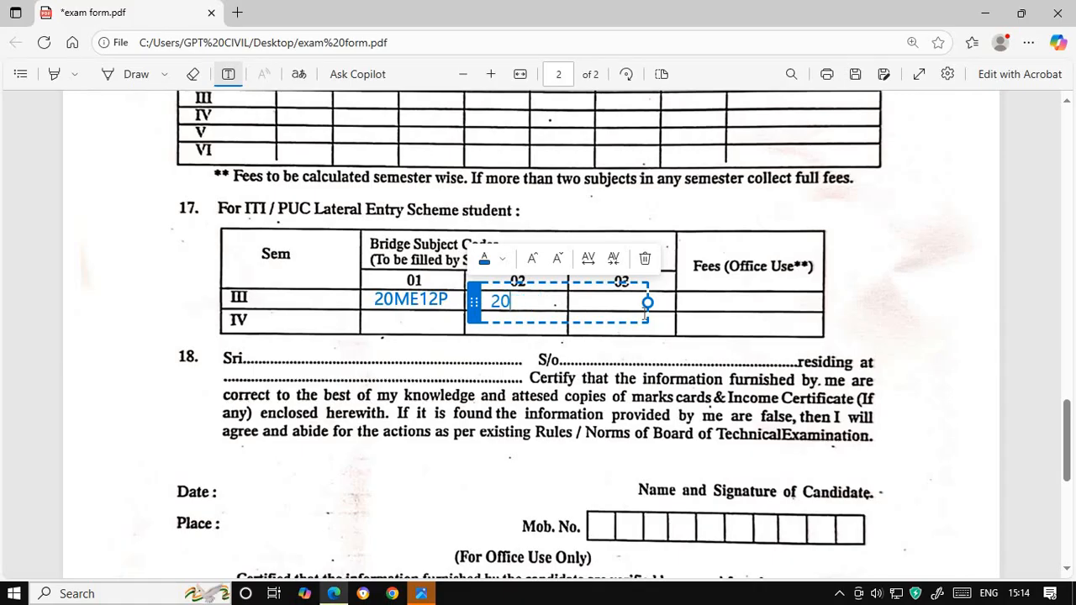
{"action": "type", "text": "CS01P"}
{"action": "left_click", "coordinate": [877, 273]}
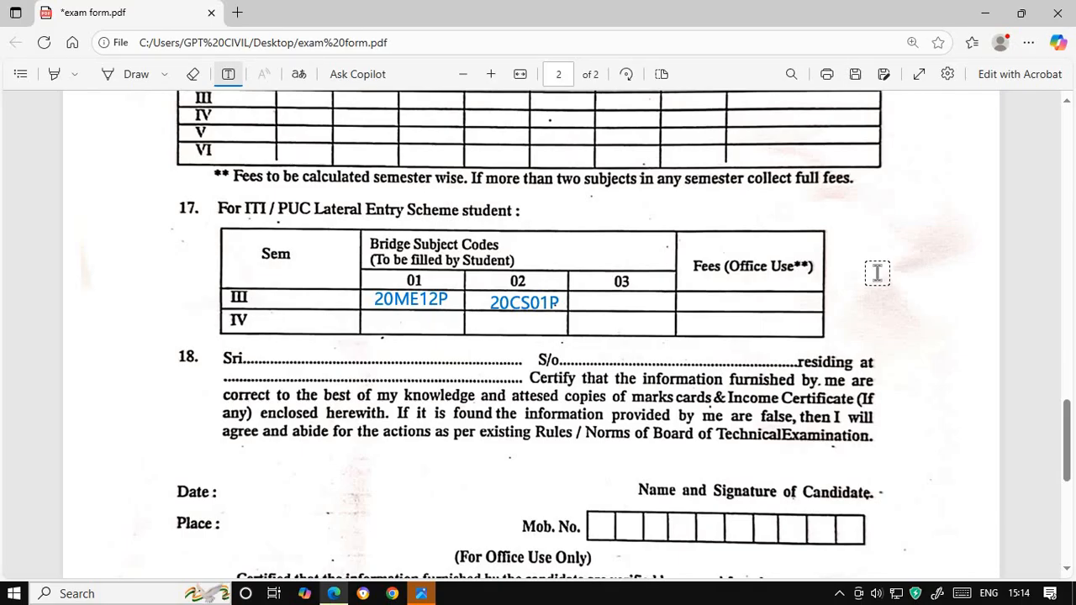
- Review the current semester, failed subjects and lateral entry tables of items 16 and 17 on page 2
{"action": "scroll", "coordinate": [550, 386], "scroll_direction": "up", "scroll_amount": 3}
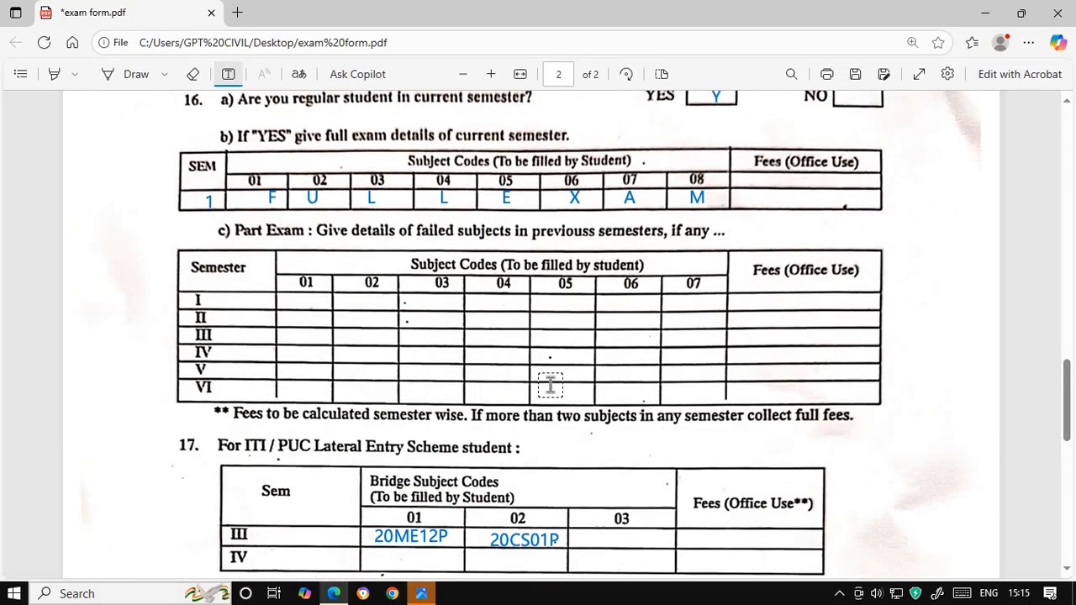
{"action": "scroll", "coordinate": [551, 385], "scroll_direction": "up", "scroll_amount": 2}
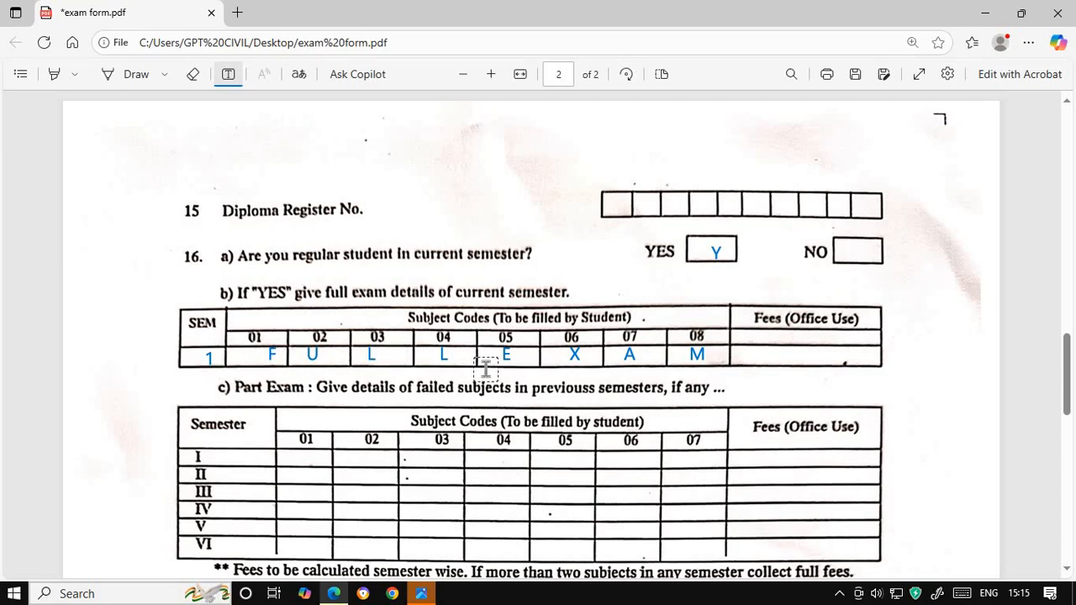
{"action": "scroll", "coordinate": [519, 393], "scroll_direction": "down", "scroll_amount": 5}
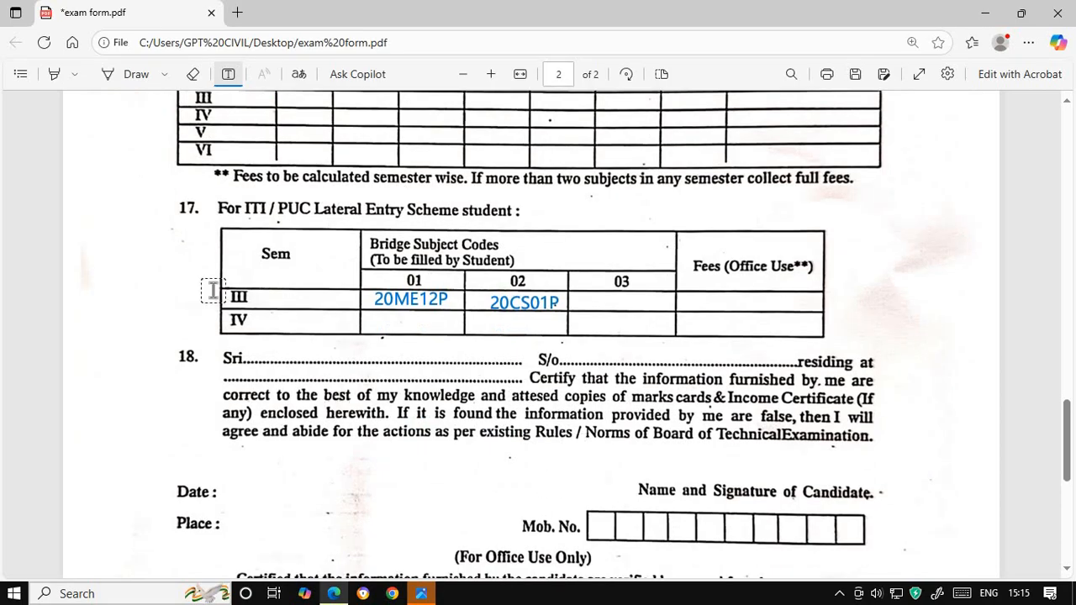
{"action": "scroll", "coordinate": [260, 240], "scroll_direction": "up", "scroll_amount": 7}
{"action": "scroll", "coordinate": [241, 234], "scroll_direction": "up", "scroll_amount": 2}
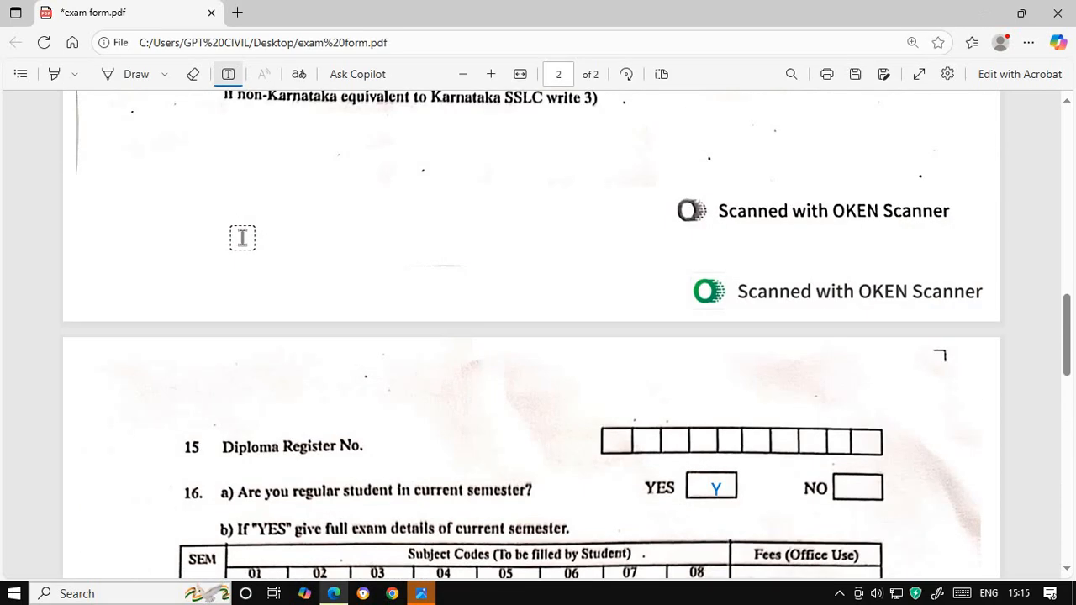
{"action": "scroll", "coordinate": [240, 236], "scroll_direction": "down", "scroll_amount": 3}
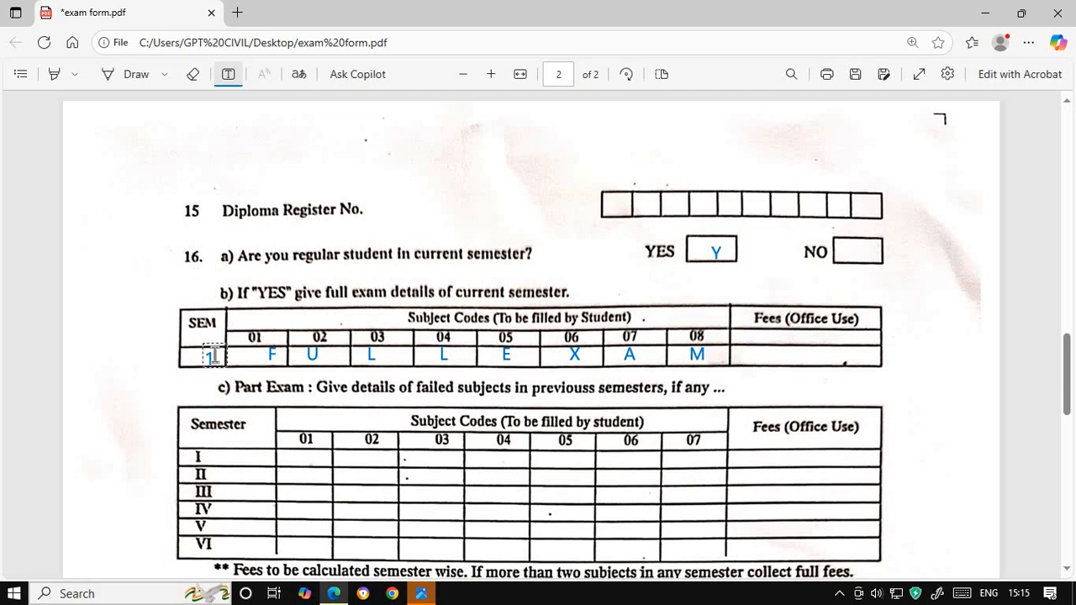
{"action": "scroll", "coordinate": [622, 366], "scroll_direction": "down", "scroll_amount": 3}
{"action": "scroll", "coordinate": [622, 366], "scroll_direction": "down", "scroll_amount": 1}
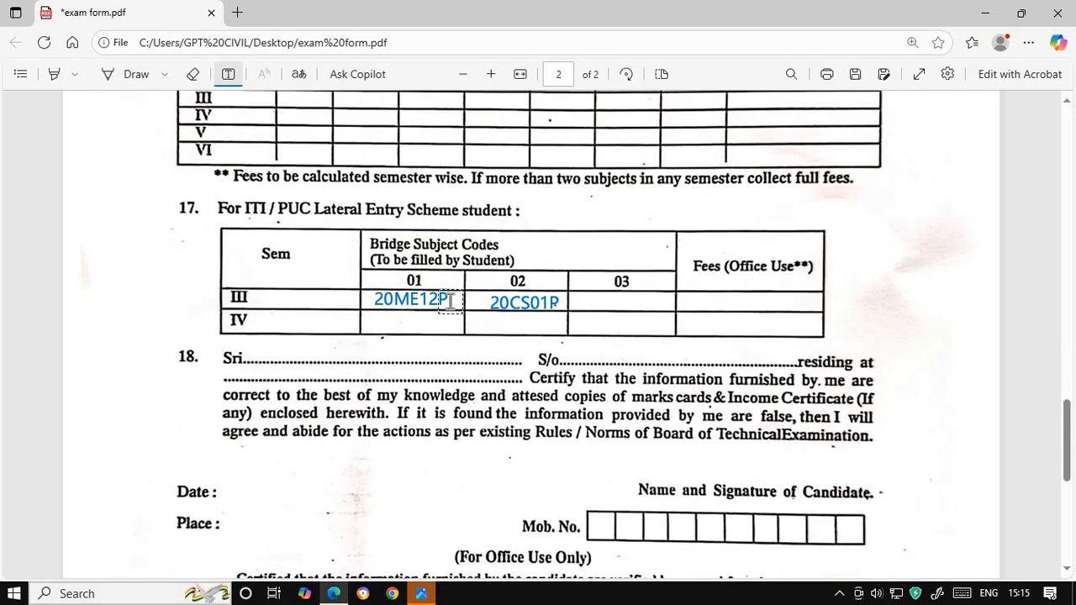
{"action": "scroll", "coordinate": [449, 300], "scroll_direction": "up", "scroll_amount": 4}
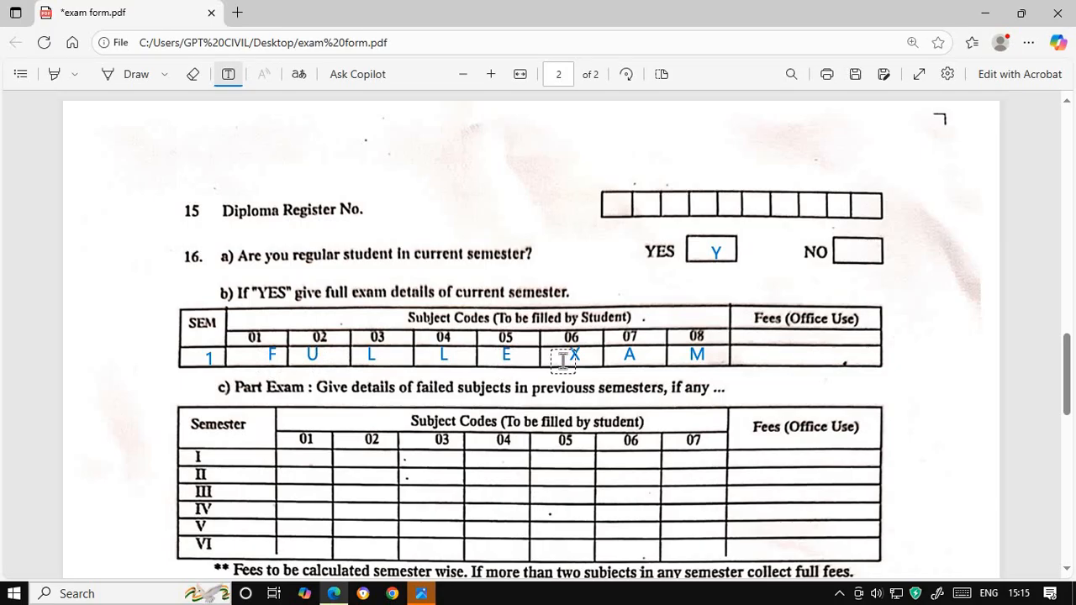
{"action": "scroll", "coordinate": [327, 339], "scroll_direction": "down", "scroll_amount": 2}
{"action": "scroll", "coordinate": [373, 334], "scroll_direction": "down", "scroll_amount": 2}
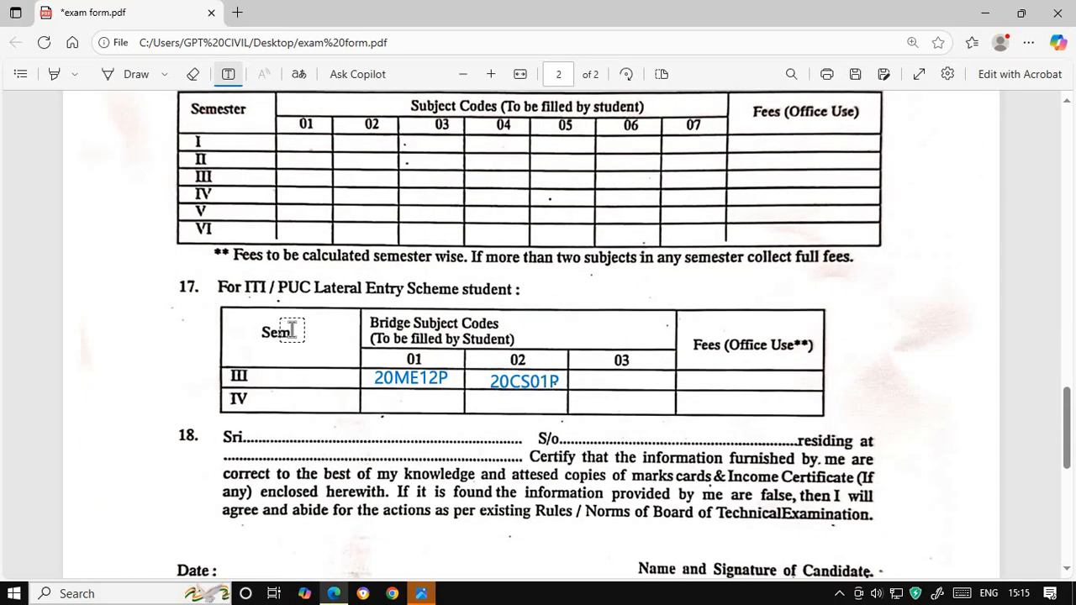
- Enter the candidate's name on the Sri line of the item 18 declaration, leaving the S/o line blank
{"action": "scroll", "coordinate": [370, 343], "scroll_direction": "down", "scroll_amount": 2}
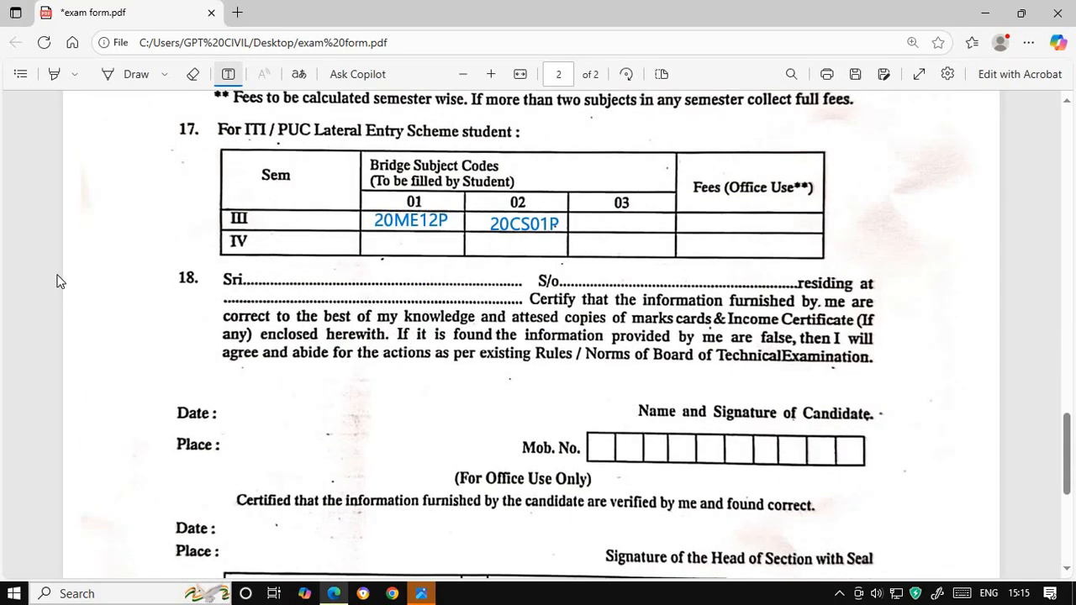
{"action": "left_click", "coordinate": [273, 276]}
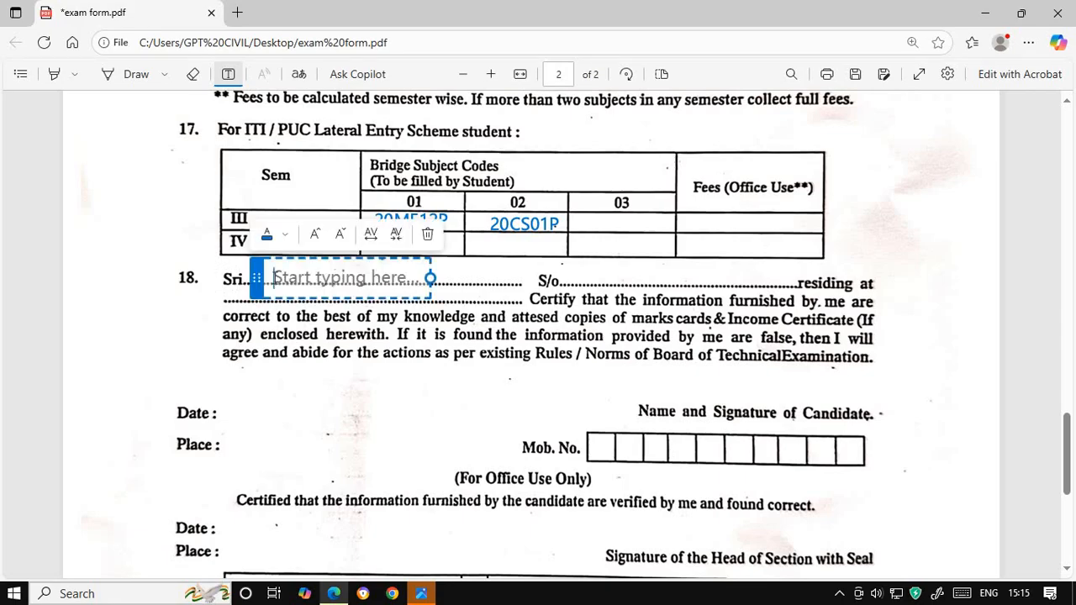
{"action": "type", "text": "ANIL"}
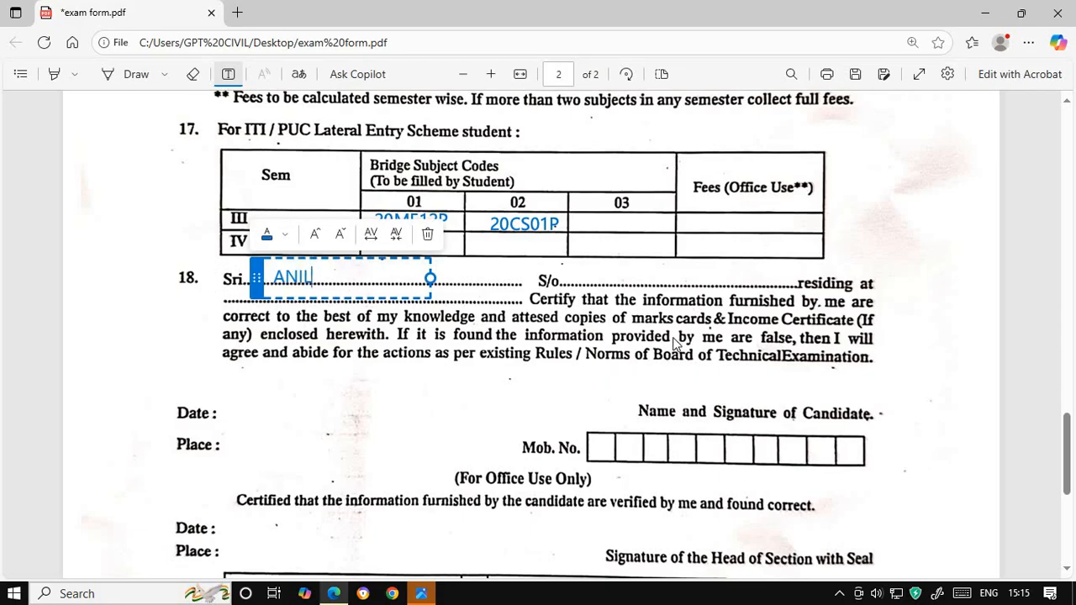
{"action": "left_click", "coordinate": [586, 280]}
{"action": "left_click", "coordinate": [586, 280]}
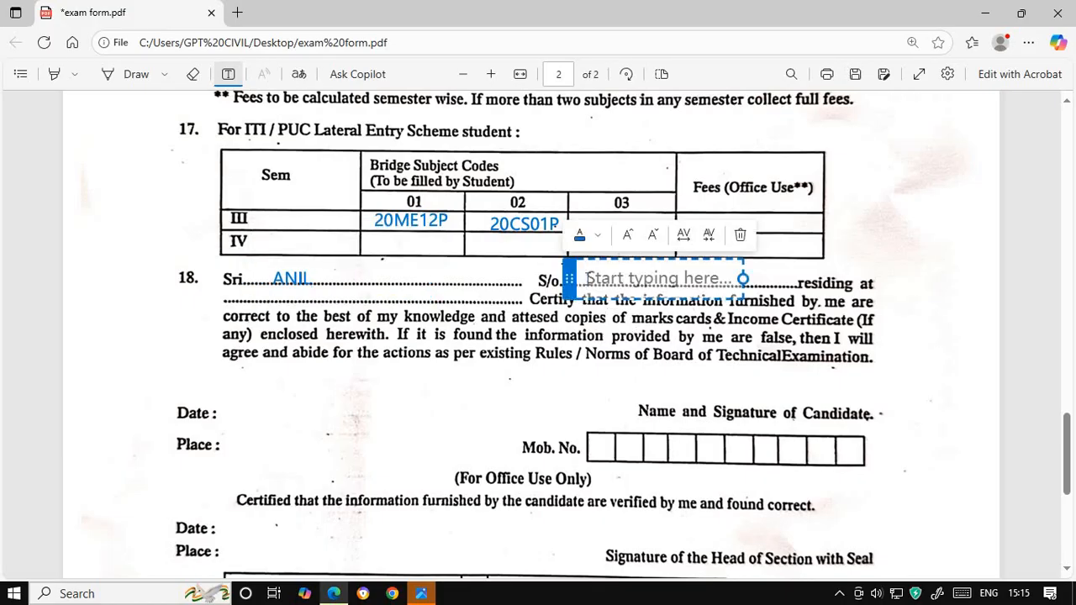
{"action": "left_click", "coordinate": [826, 405]}
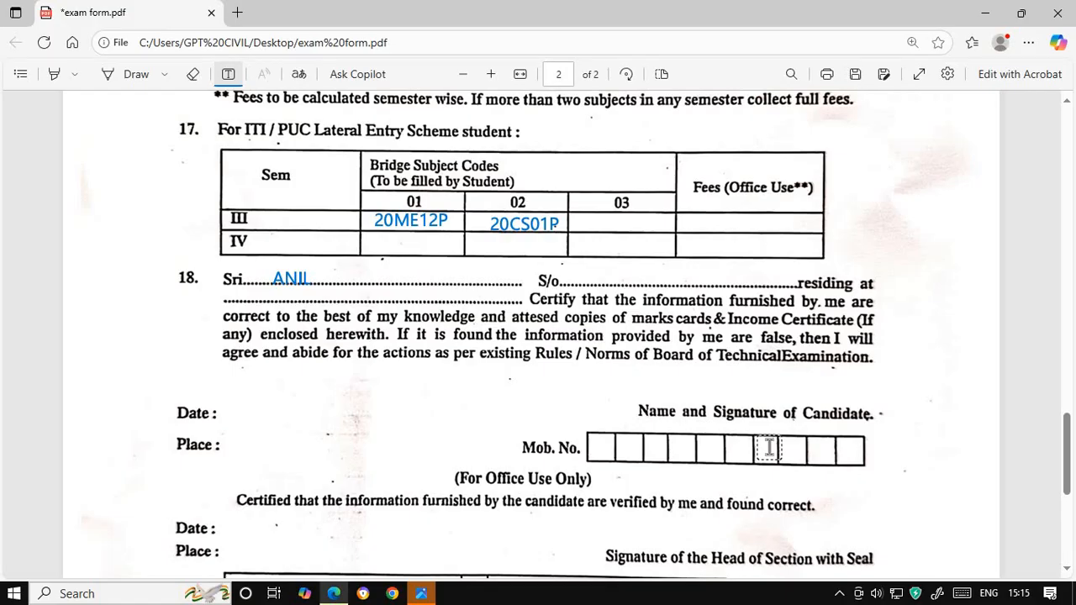
- Review the candidate signature and office-use sections on page 2, and the filled items on page 1
{"action": "scroll", "coordinate": [768, 446], "scroll_direction": "down", "scroll_amount": 1}
{"action": "scroll", "coordinate": [502, 460], "scroll_direction": "down", "scroll_amount": 1}
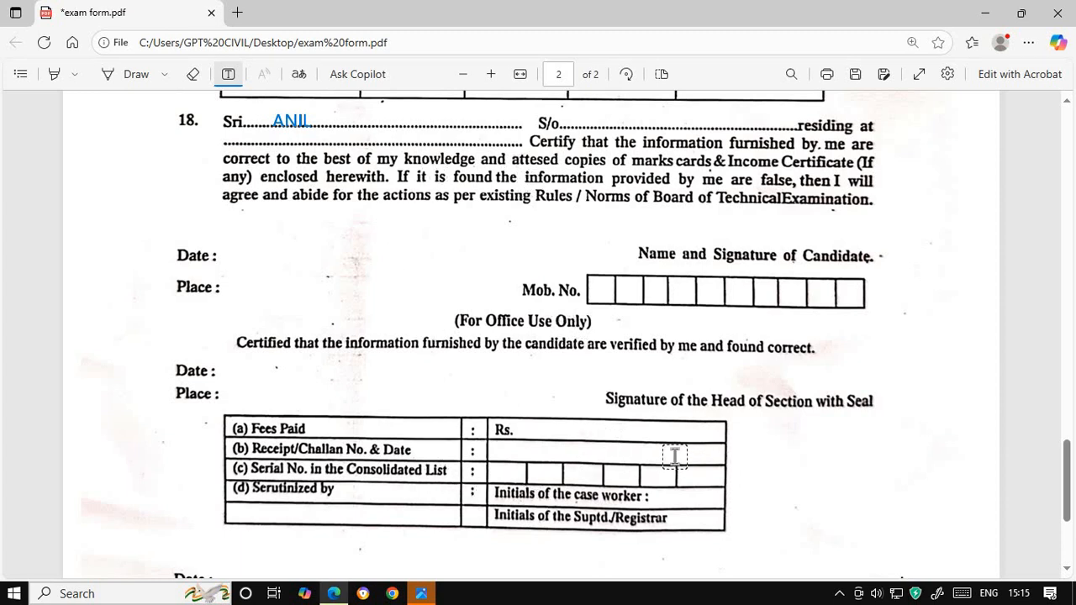
{"action": "scroll", "coordinate": [665, 454], "scroll_direction": "down", "scroll_amount": 1}
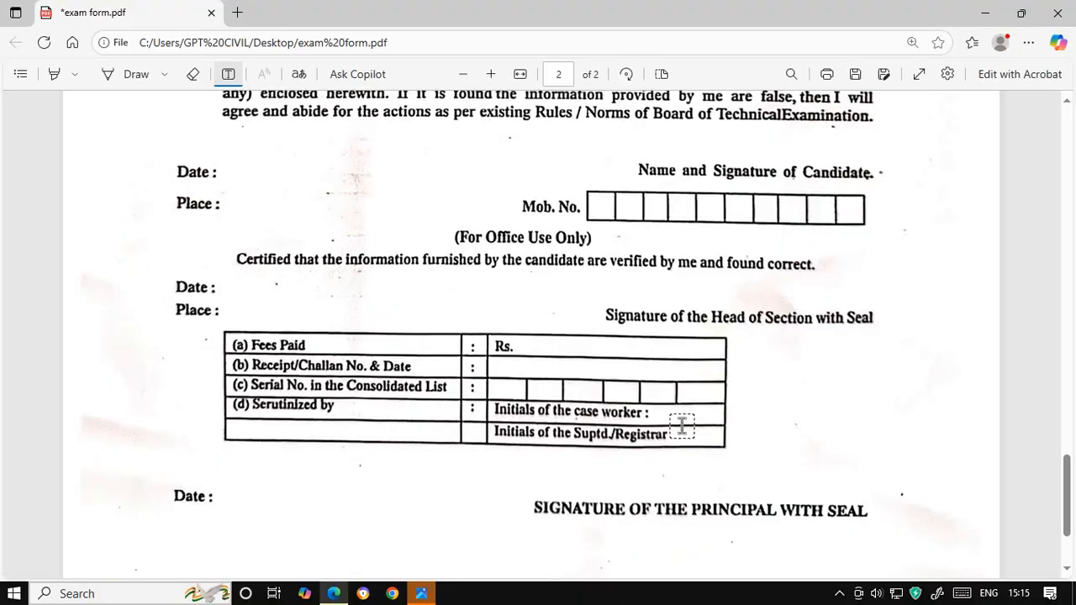
{"action": "scroll", "coordinate": [680, 424], "scroll_direction": "down", "scroll_amount": 1}
{"action": "scroll", "coordinate": [682, 424], "scroll_direction": "up", "scroll_amount": 4}
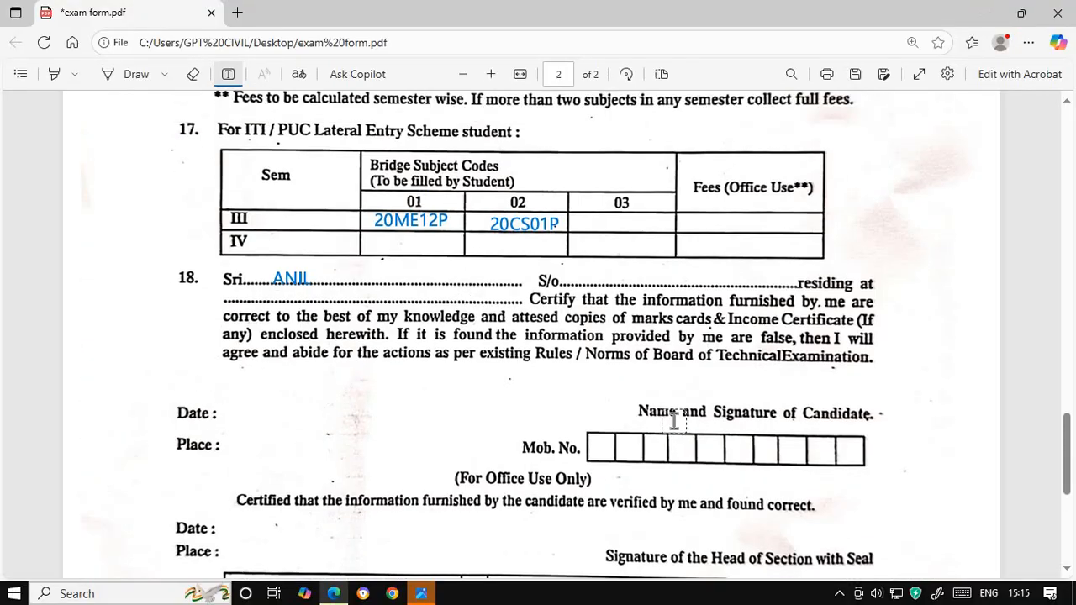
{"action": "scroll", "coordinate": [672, 420], "scroll_direction": "up", "scroll_amount": 5}
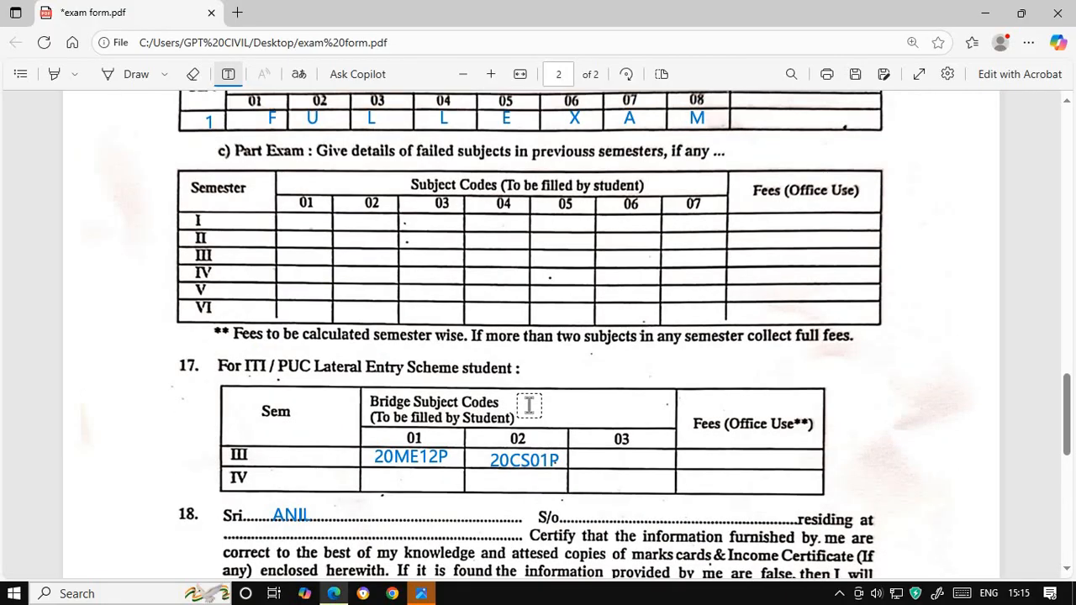
{"action": "scroll", "coordinate": [555, 381], "scroll_direction": "down", "scroll_amount": 10}
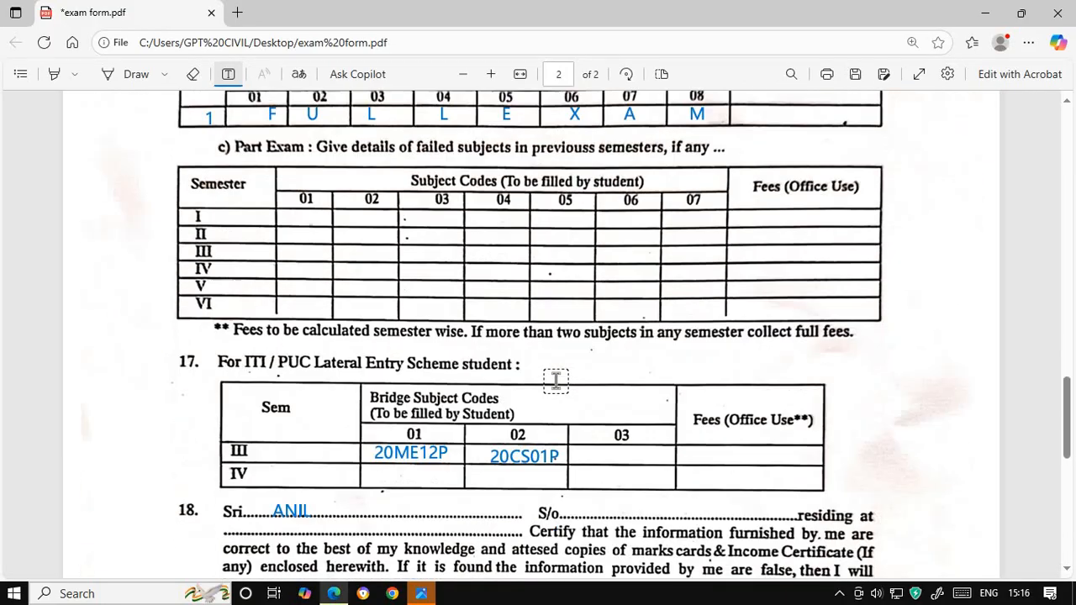
{"action": "scroll", "coordinate": [547, 342], "scroll_direction": "up", "scroll_amount": 1}
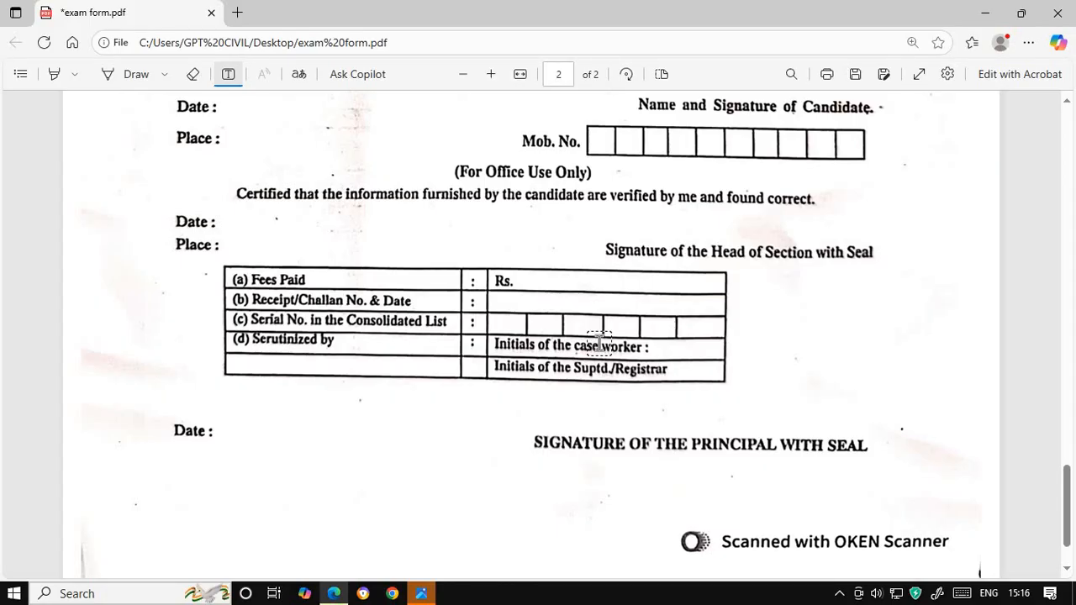
{"action": "scroll", "coordinate": [598, 342], "scroll_direction": "up", "scroll_amount": 5}
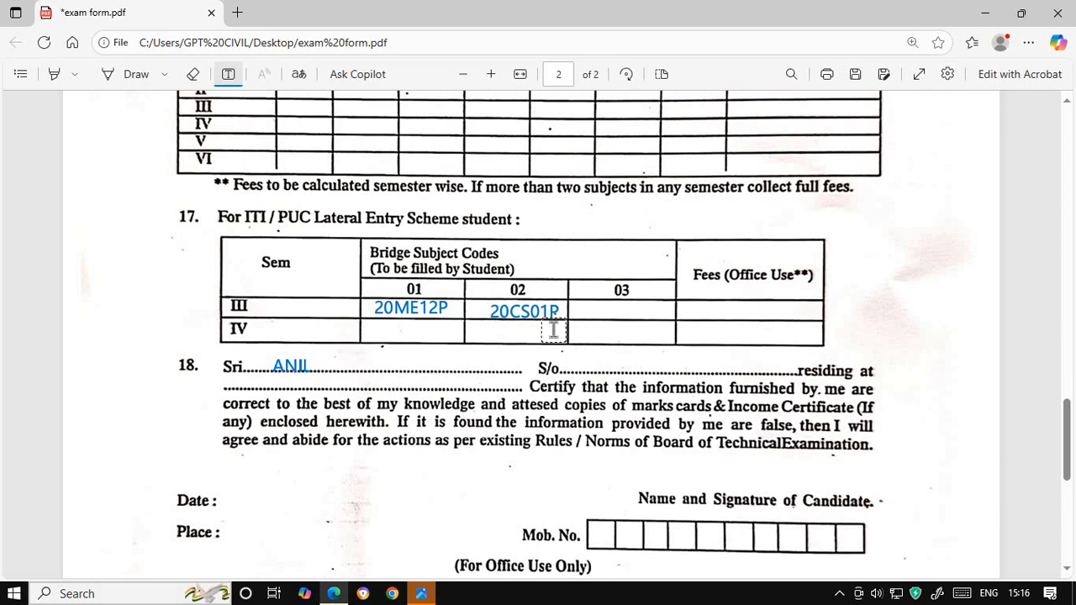
{"action": "scroll", "coordinate": [548, 327], "scroll_direction": "up", "scroll_amount": 8}
{"action": "scroll", "coordinate": [548, 328], "scroll_direction": "up", "scroll_amount": 10}
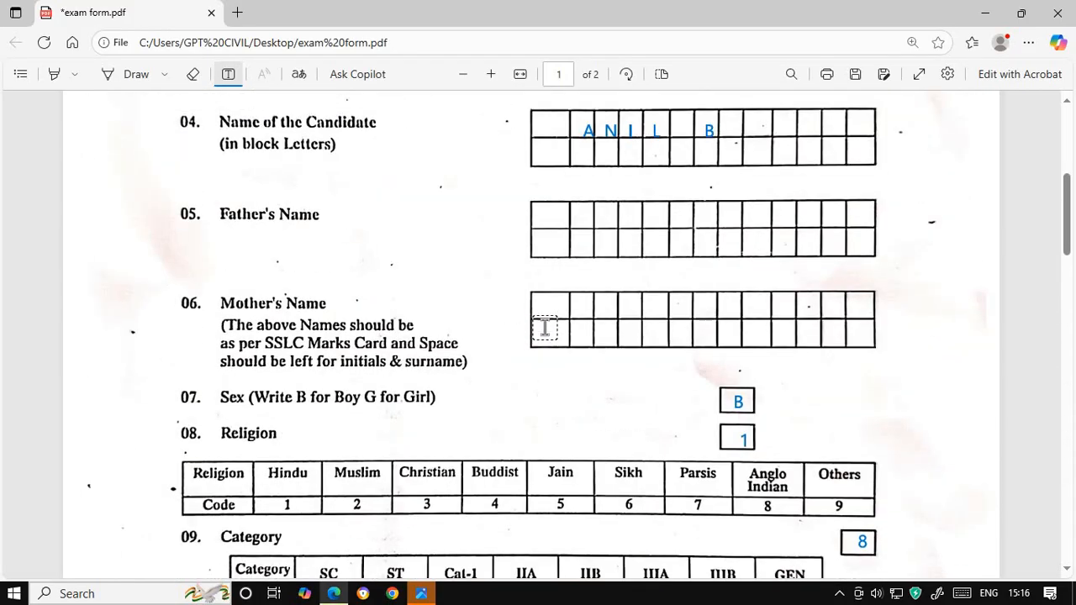
{"action": "scroll", "coordinate": [540, 326], "scroll_direction": "up", "scroll_amount": 2}
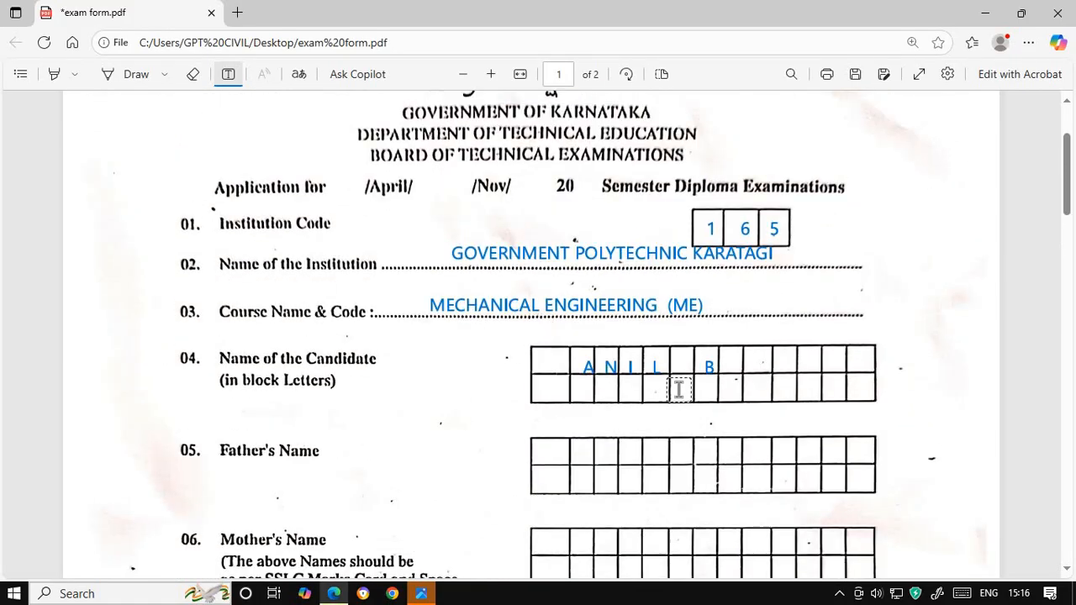
{"action": "scroll", "coordinate": [676, 389], "scroll_direction": "down", "scroll_amount": 7}
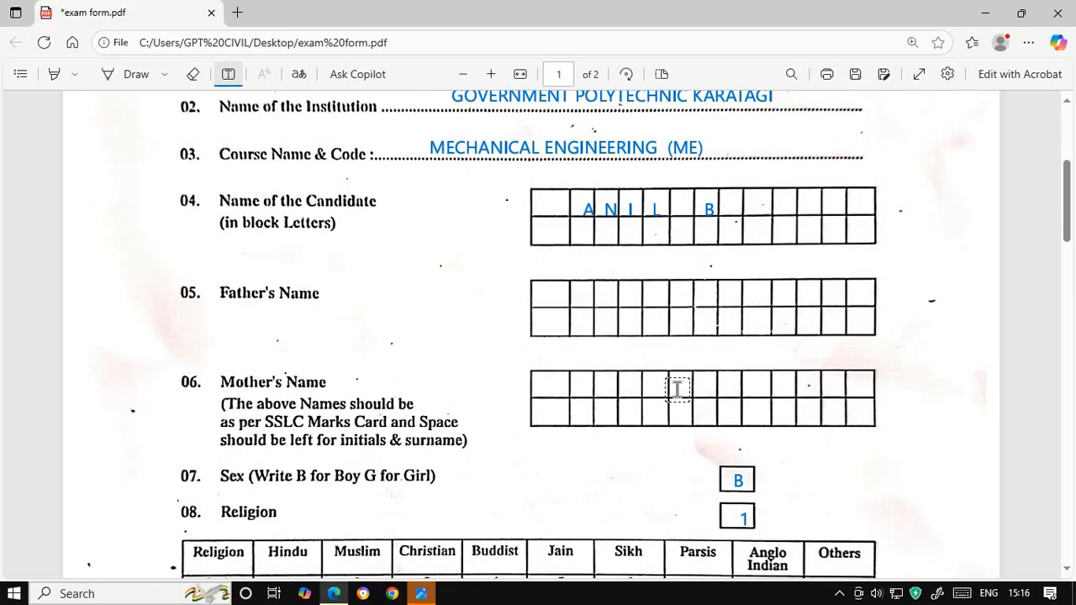
{"action": "scroll", "coordinate": [675, 388], "scroll_direction": "down", "scroll_amount": 2}
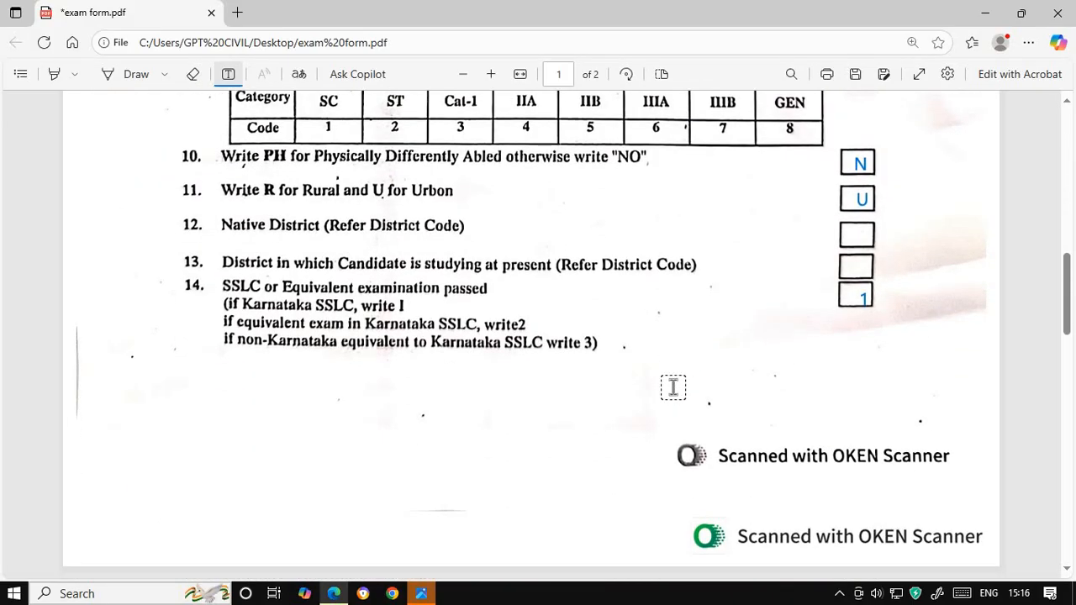